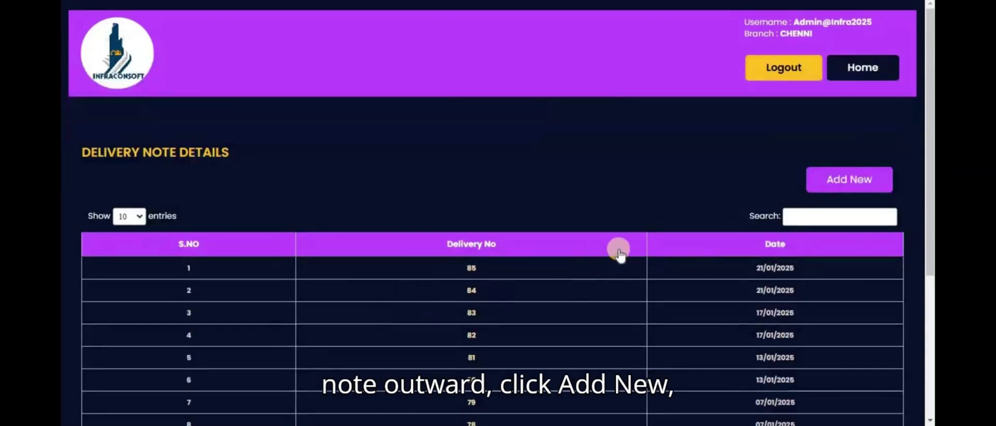
# Step: Start a new delivery note entry and set its type to Supplier
pyautogui.click(836, 183)
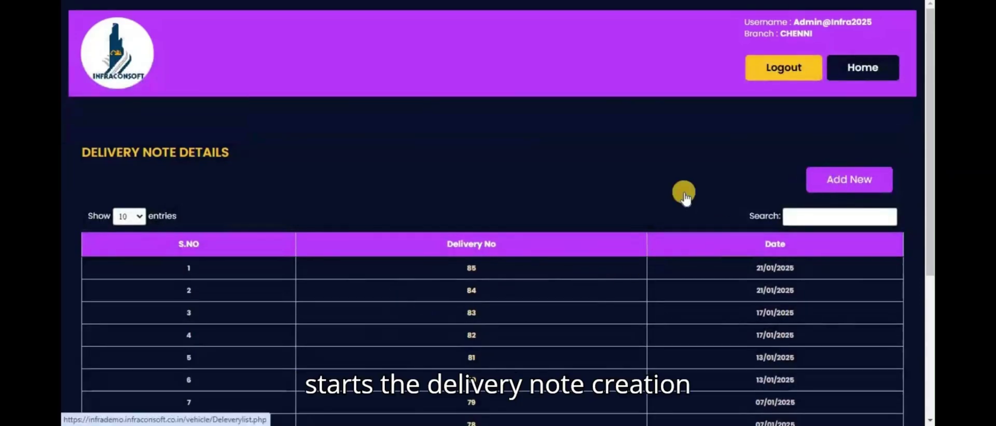
pyautogui.scroll(-2, 365, 267)
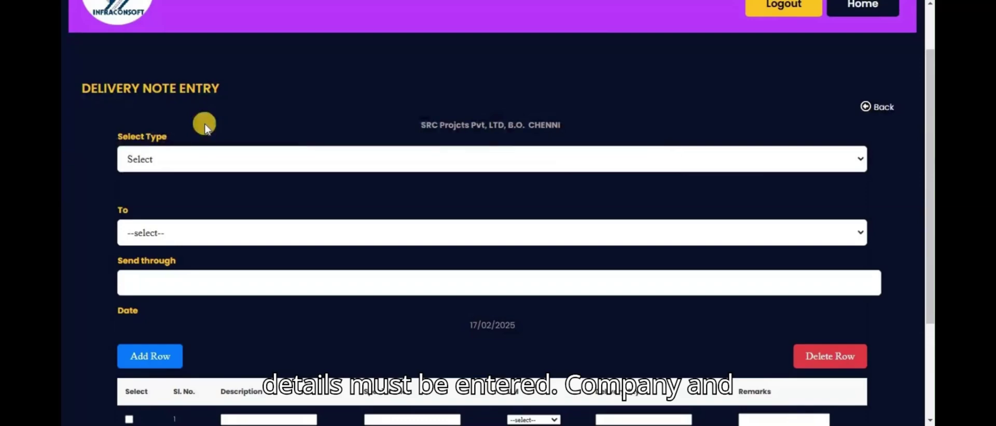
pyautogui.moveTo(413, 127); pyautogui.dragTo(577, 127)
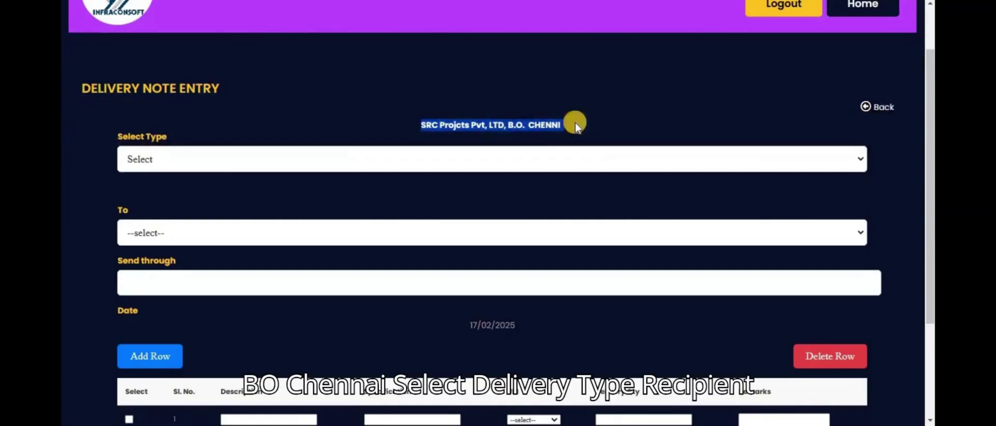
pyautogui.click(165, 164)
pyautogui.click(156, 198)
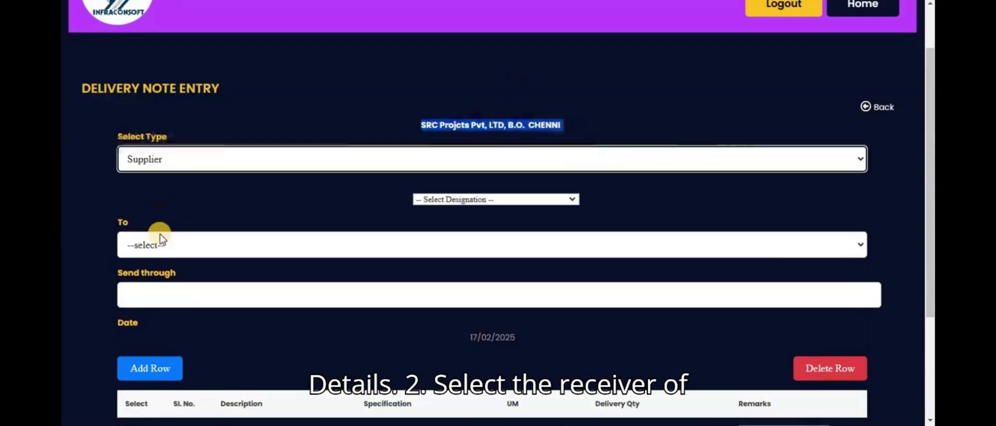
# Step: Set the delivery note's recipient to Phase V and check the Send through and Date fields
pyautogui.click(160, 242)
pyautogui.scroll(-1, 161, 217)
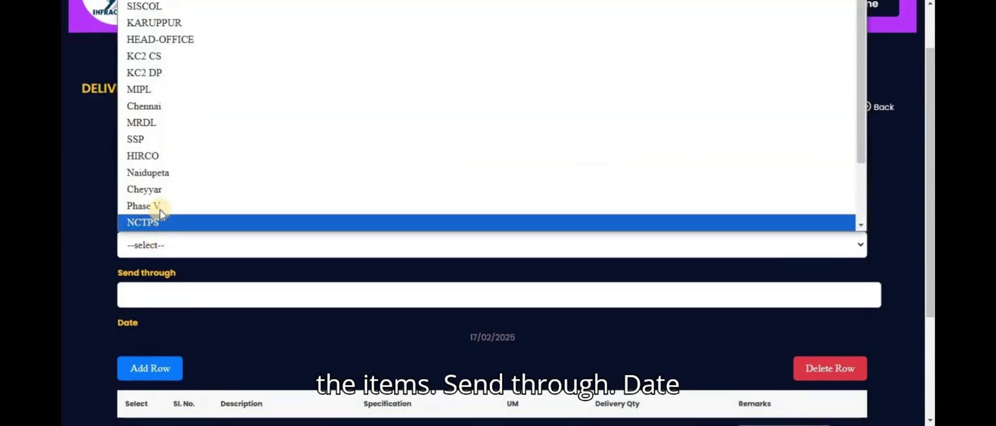
pyautogui.click(160, 206)
pyautogui.scroll(-1, 160, 218)
pyautogui.click(160, 228)
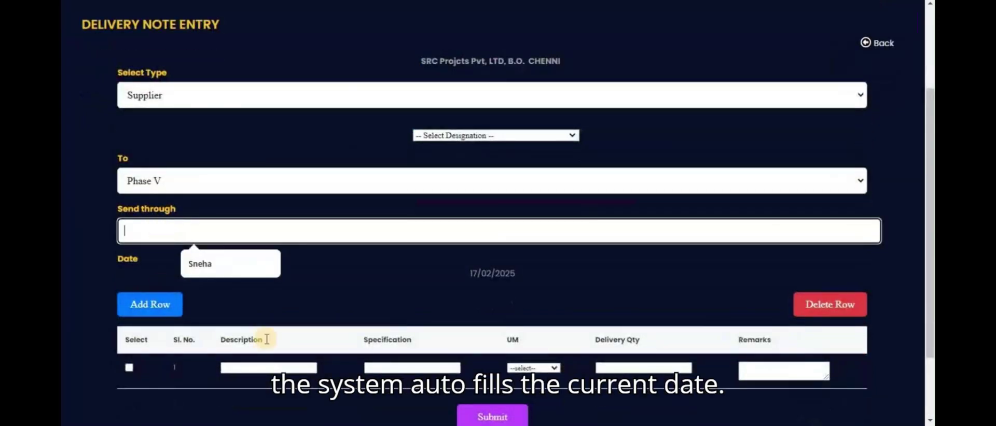
pyautogui.click(304, 297)
pyautogui.click(494, 276)
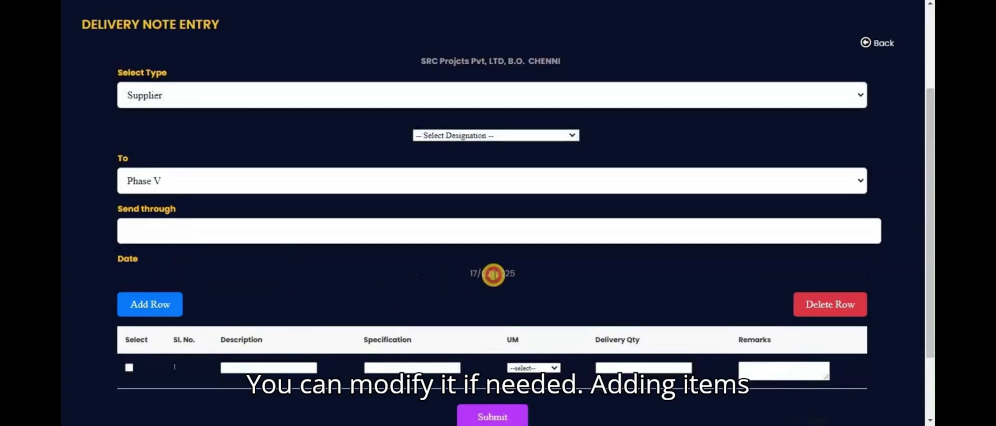
pyautogui.scroll(-1, 346, 299)
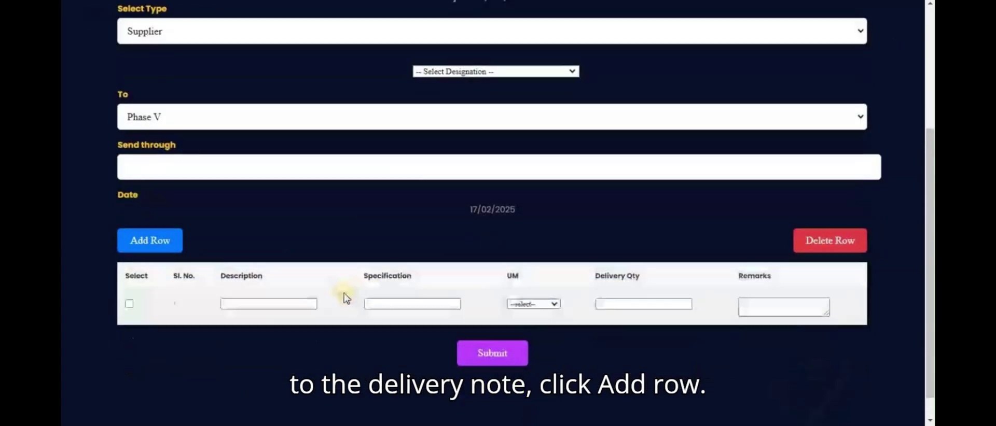
# Step: Add a second item row, set the first row's unit of measure to Length, and go through its other fields
pyautogui.click(151, 240)
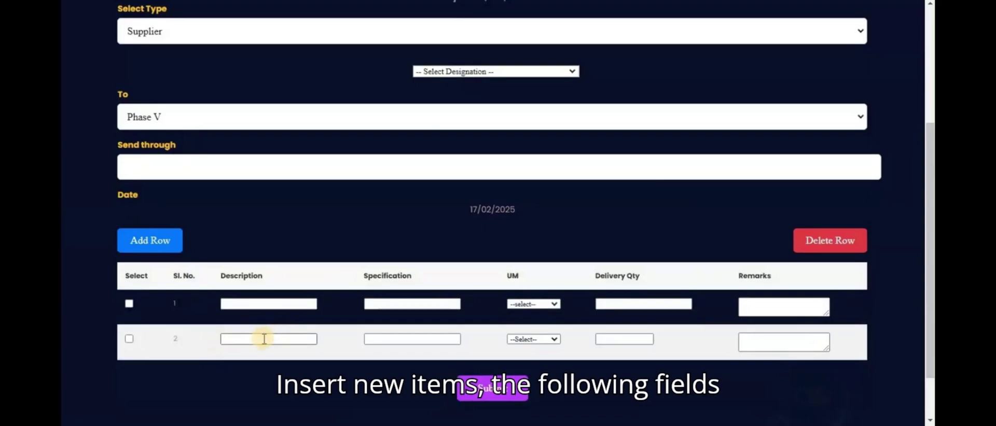
pyautogui.click(260, 306)
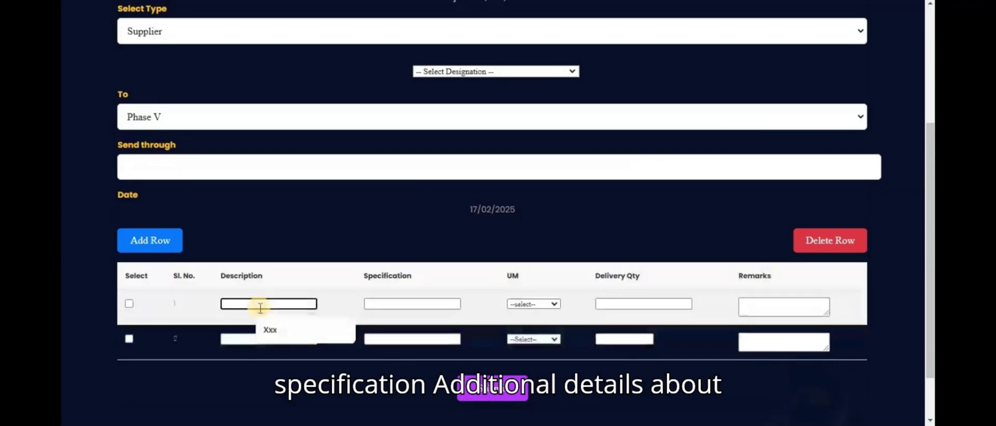
pyautogui.click(388, 305)
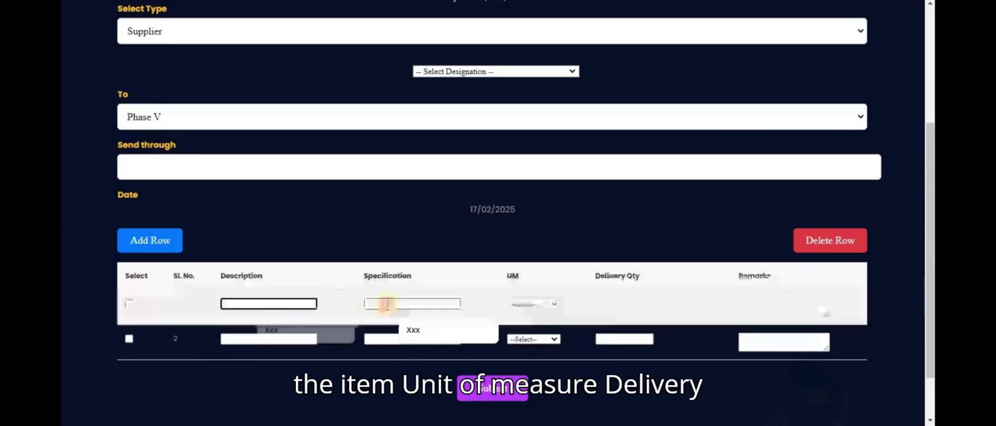
pyautogui.click(510, 308)
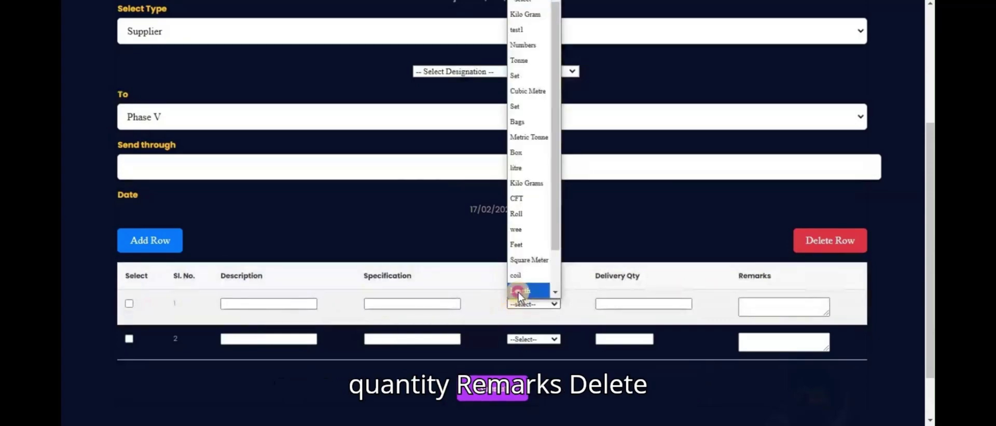
pyautogui.click(518, 291)
pyautogui.click(616, 305)
pyautogui.click(749, 306)
# Step: Delete the first item row from the delivery note
pyautogui.click(129, 304)
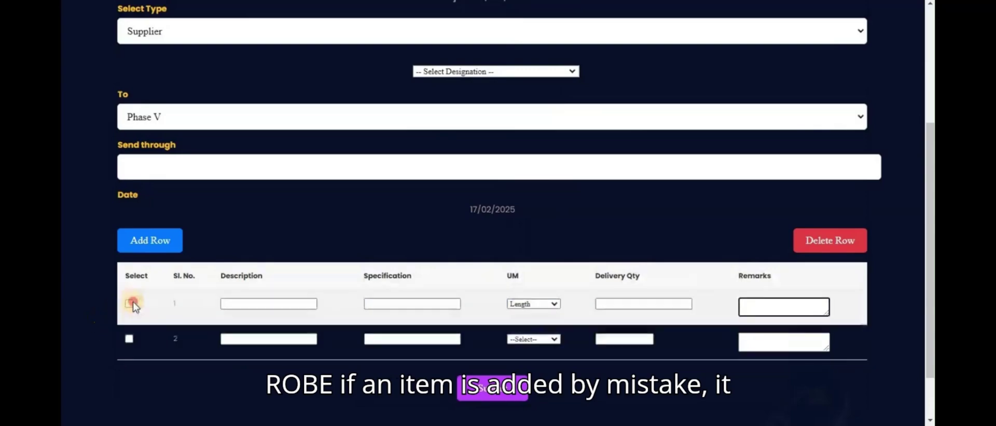
pyautogui.click(840, 242)
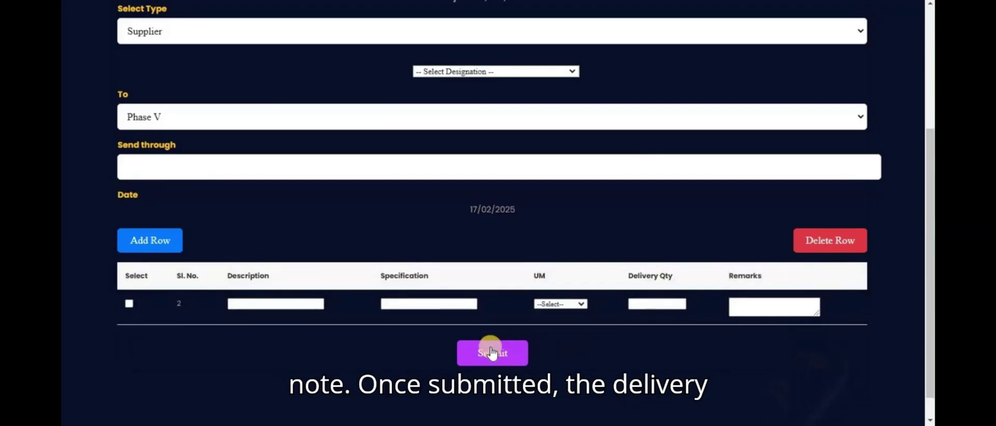
# Step: Return to the delivery note list and open the newest delivery note's details
pyautogui.scroll(3, 549, 266)
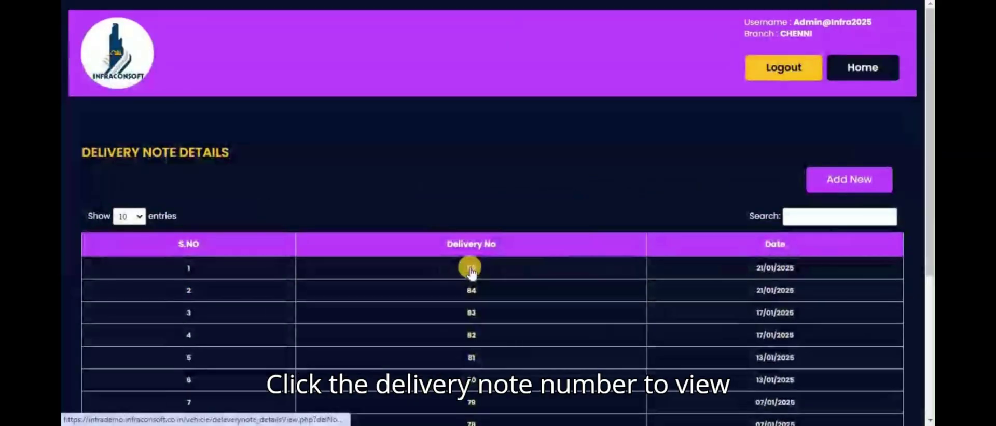
pyautogui.click(471, 268)
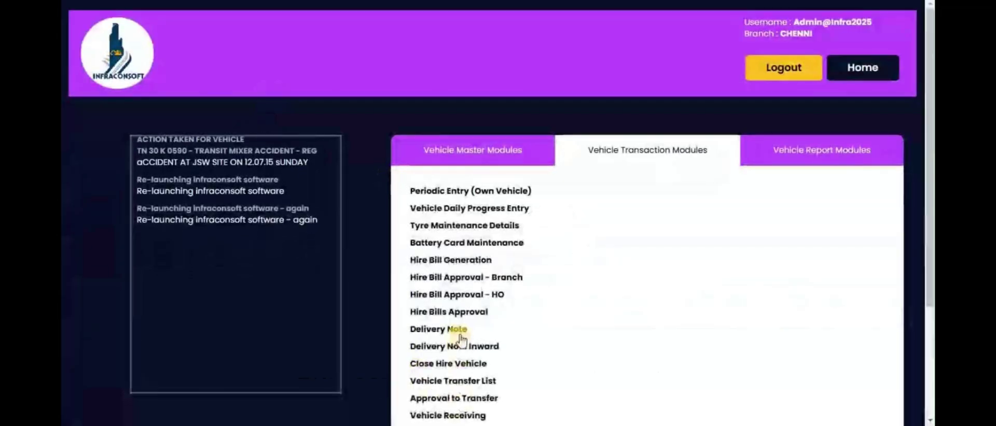
# Step: Open the second note in Delivery Note Inward and review its delivery note number and date
pyautogui.click(461, 346)
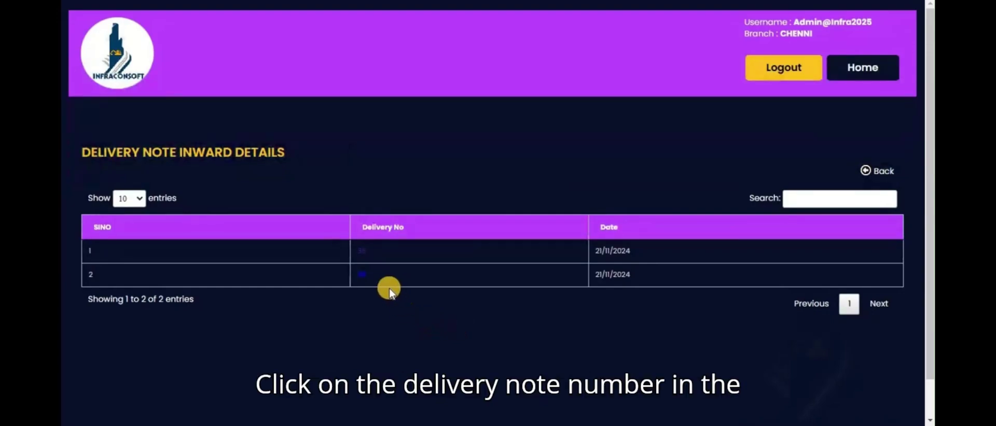
pyautogui.click(361, 278)
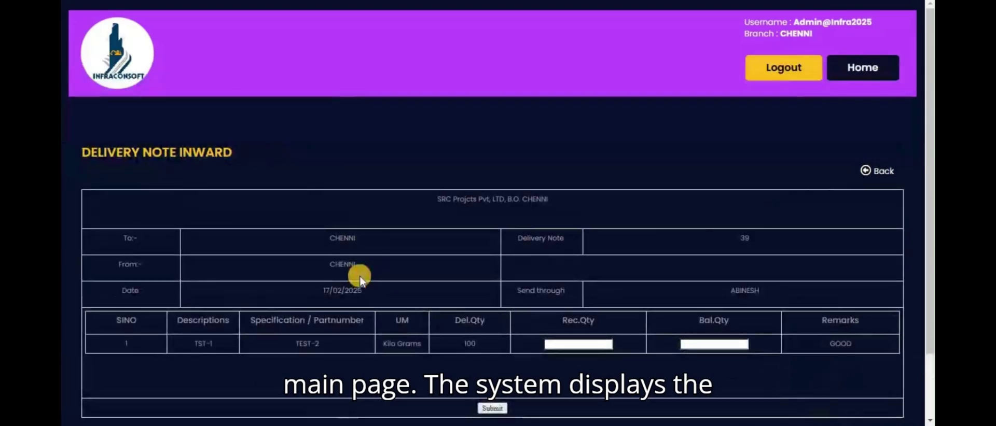
pyautogui.scroll(-1, 361, 280)
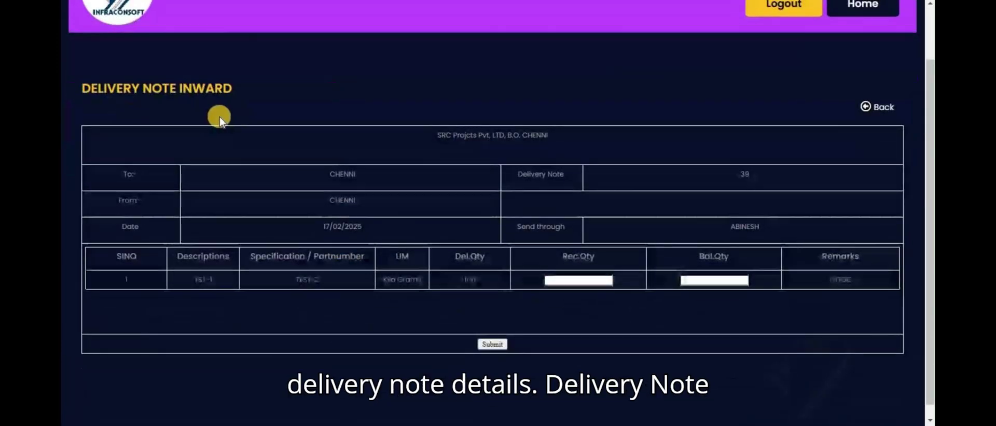
pyautogui.moveTo(569, 178); pyautogui.dragTo(515, 179)
pyautogui.click(455, 193)
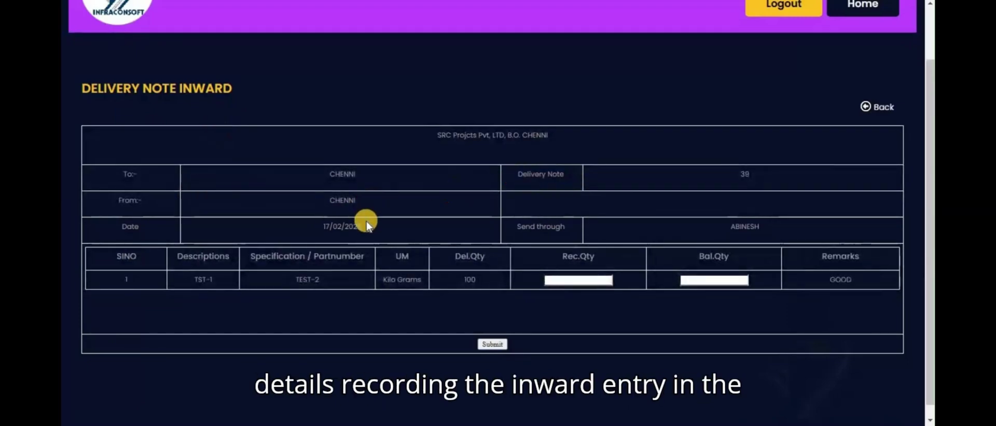
pyautogui.moveTo(367, 223); pyautogui.dragTo(296, 226)
pyautogui.click(427, 224)
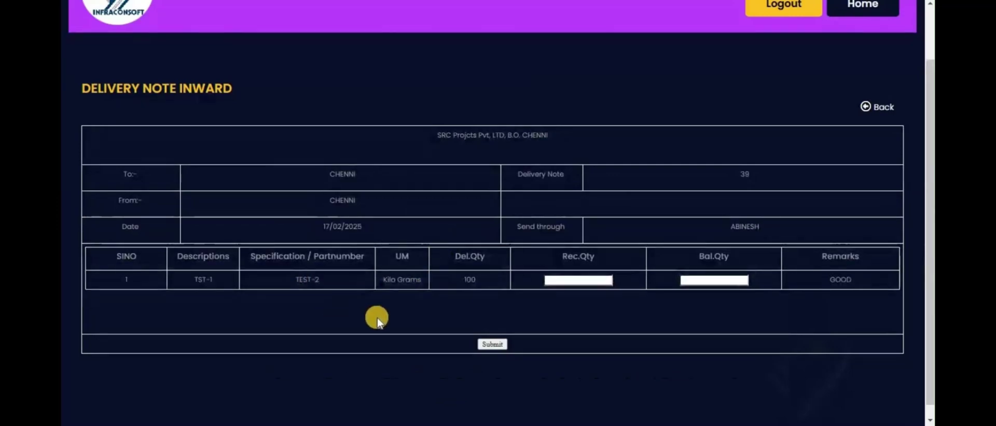
# Step: Check the received and balance quantity fields of the inward note, and leave it without submitting
pyautogui.click(573, 283)
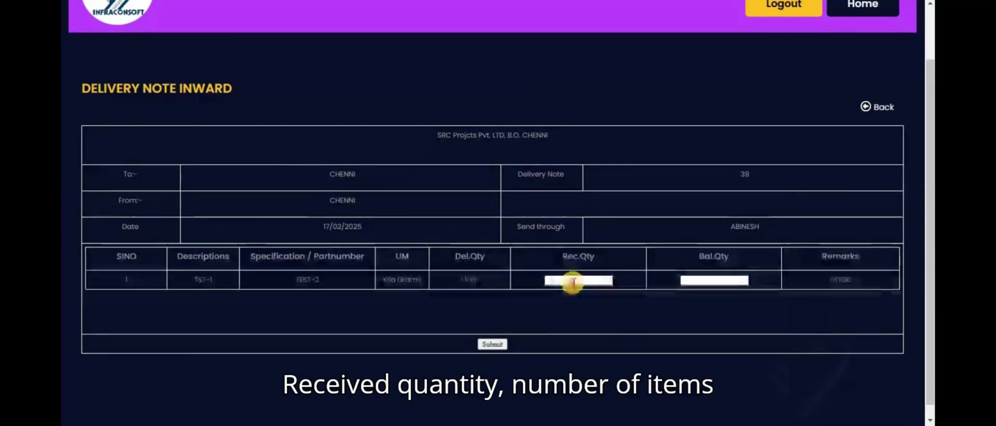
pyautogui.click(684, 281)
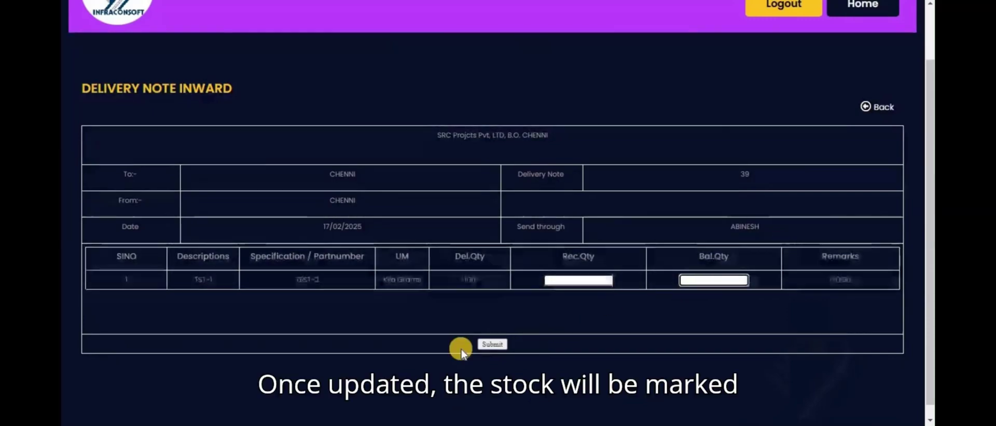
pyautogui.click(864, 107)
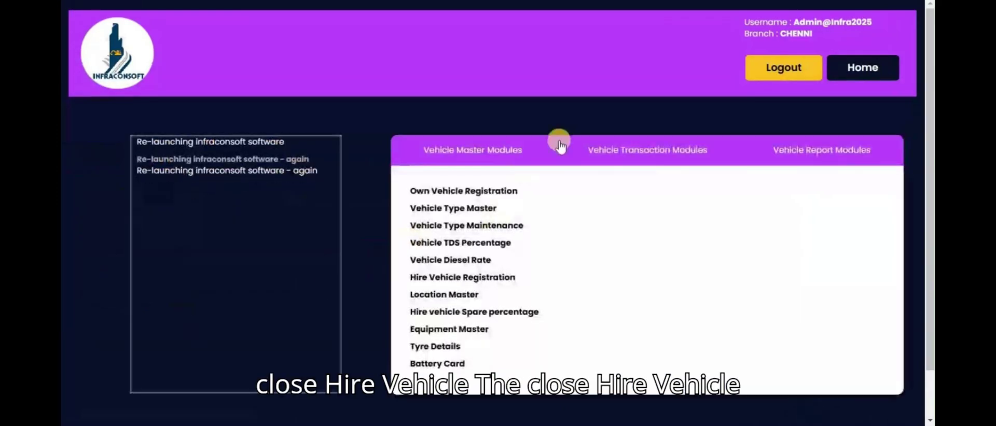
# Step: Open the Close Hire Vehicle list and set the vehicle type to Hire Vehicle
pyautogui.click(582, 151)
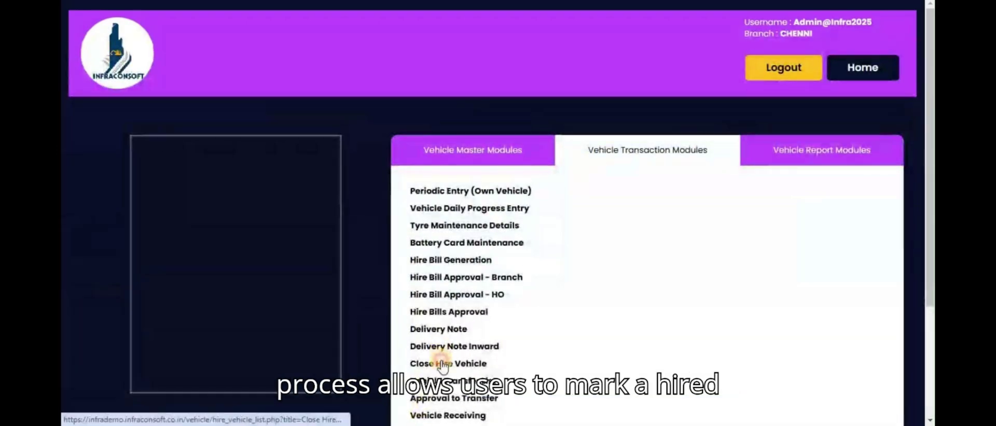
pyautogui.click(442, 364)
pyautogui.scroll(-2, 475, 369)
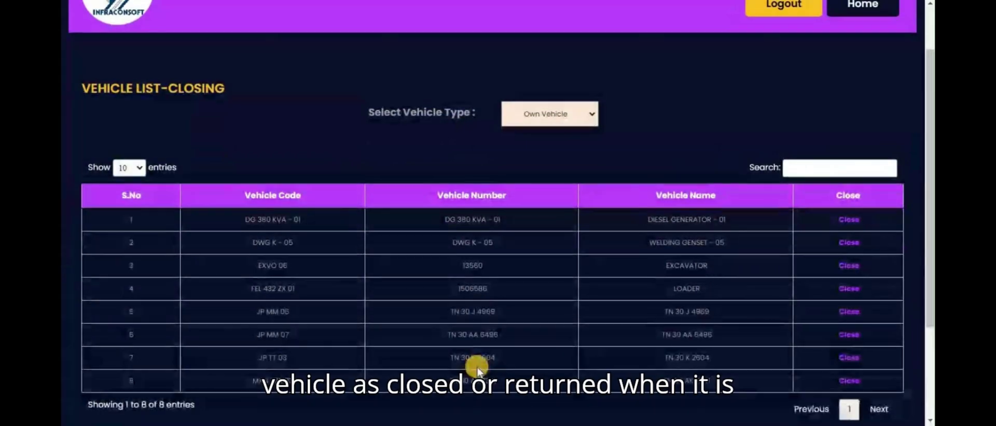
pyautogui.click(550, 112)
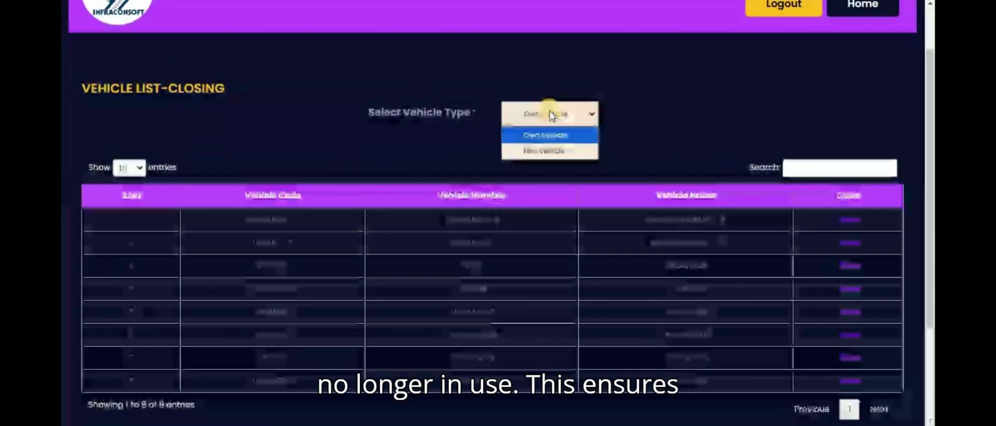
pyautogui.click(550, 150)
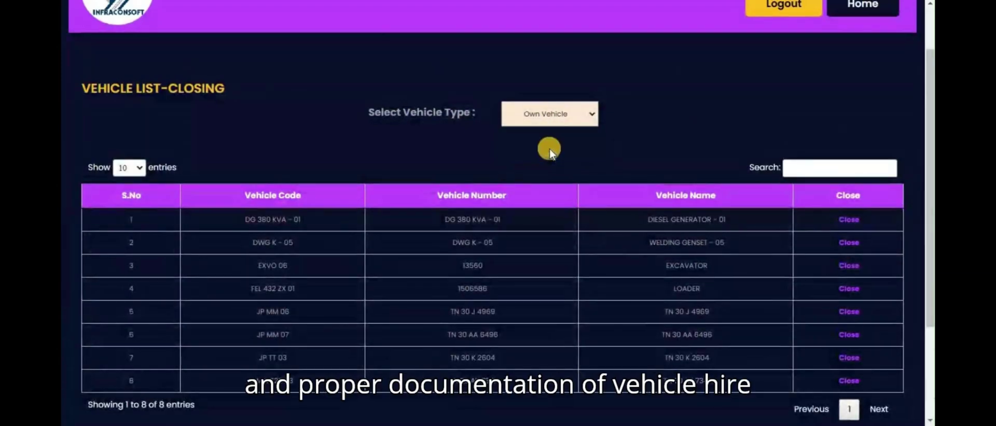
pyautogui.scroll(-1, 549, 218)
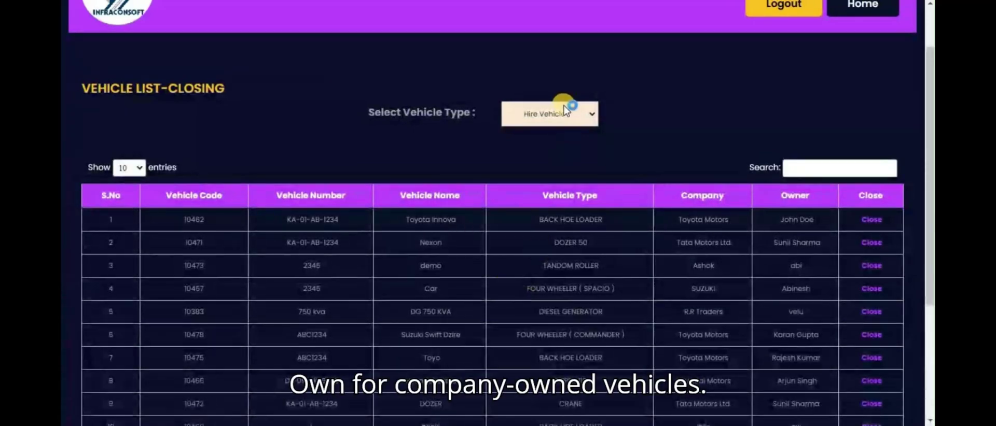
pyautogui.click(549, 123)
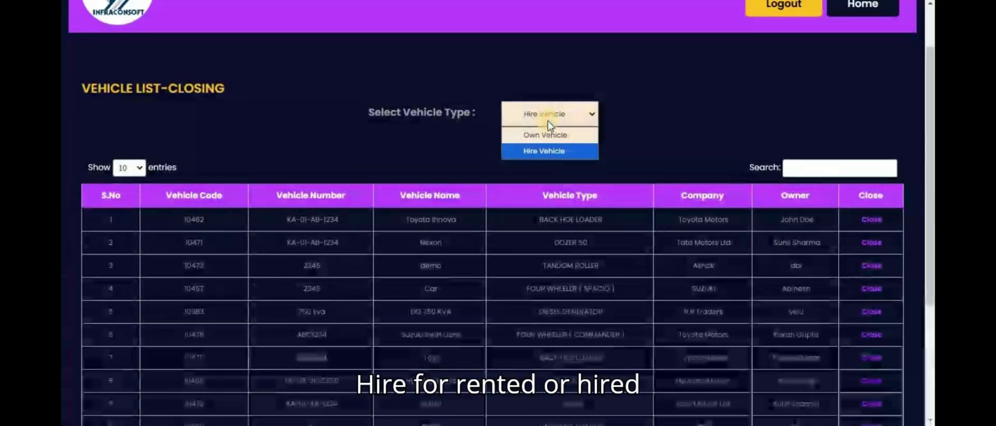
pyautogui.click(638, 143)
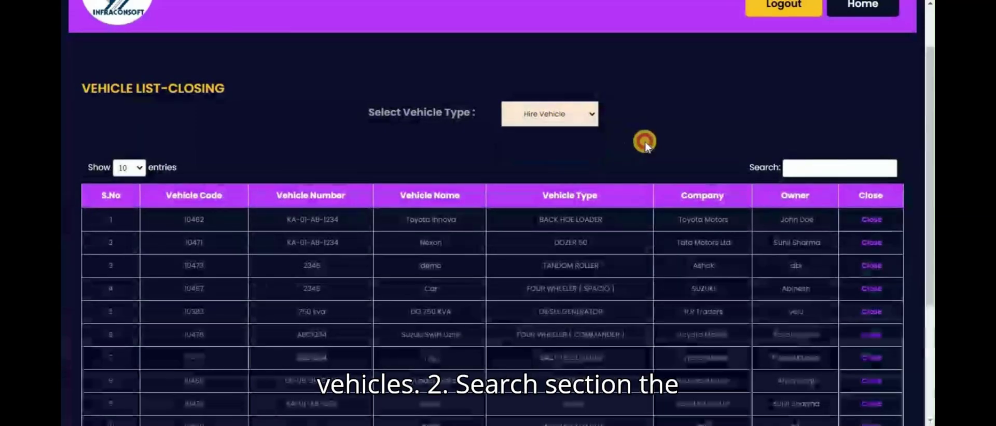
# Step: Search the hire vehicle list for vehicle code 10462 and open that vehicle's closing form
pyautogui.click(818, 168)
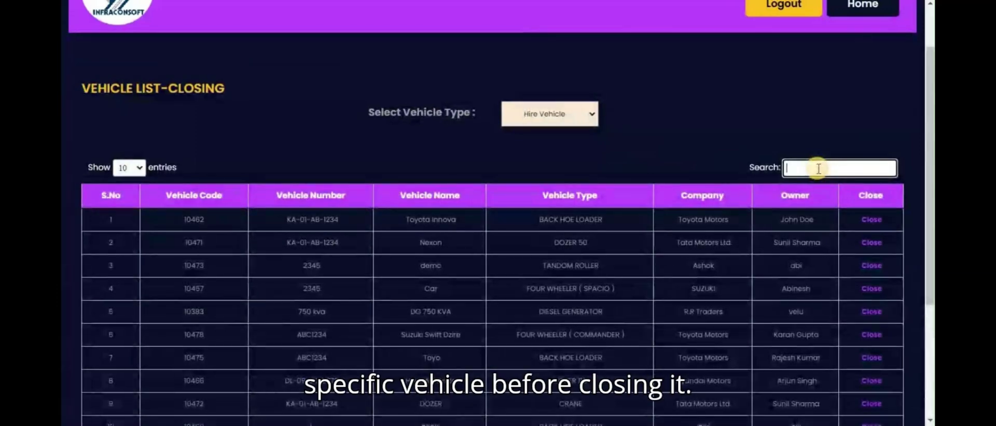
pyautogui.write('10462')
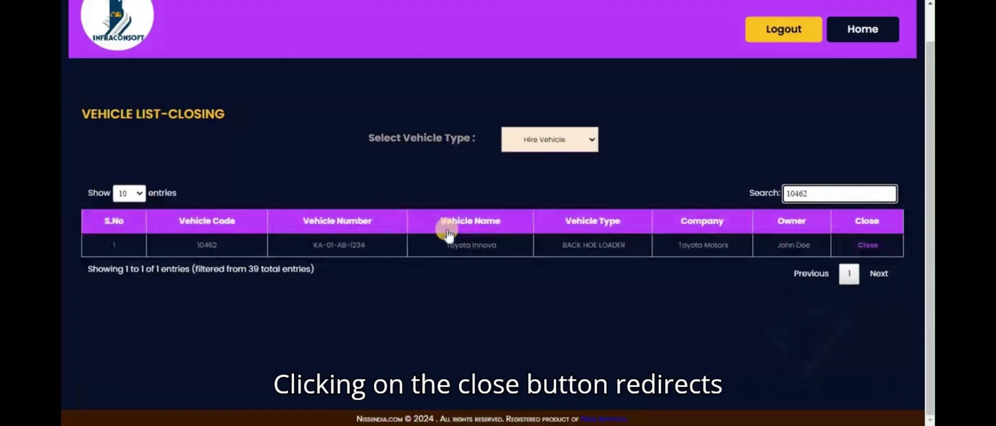
pyautogui.click(862, 245)
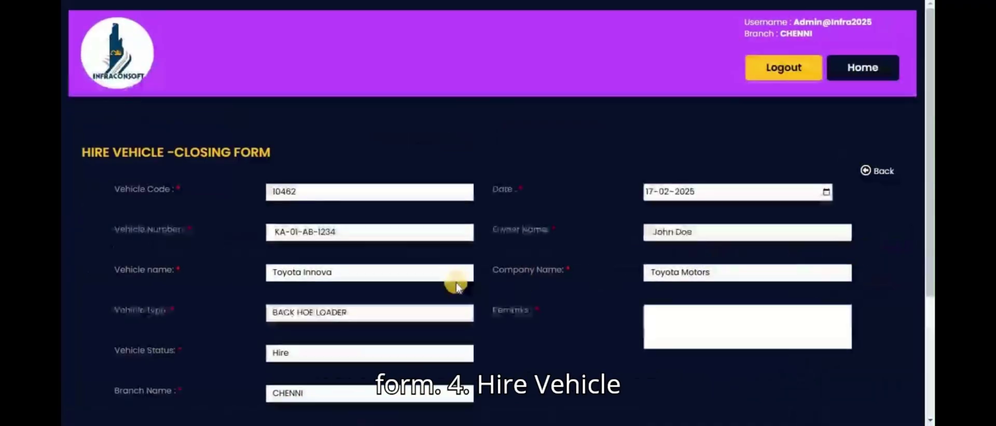
pyautogui.scroll(-1, 456, 282)
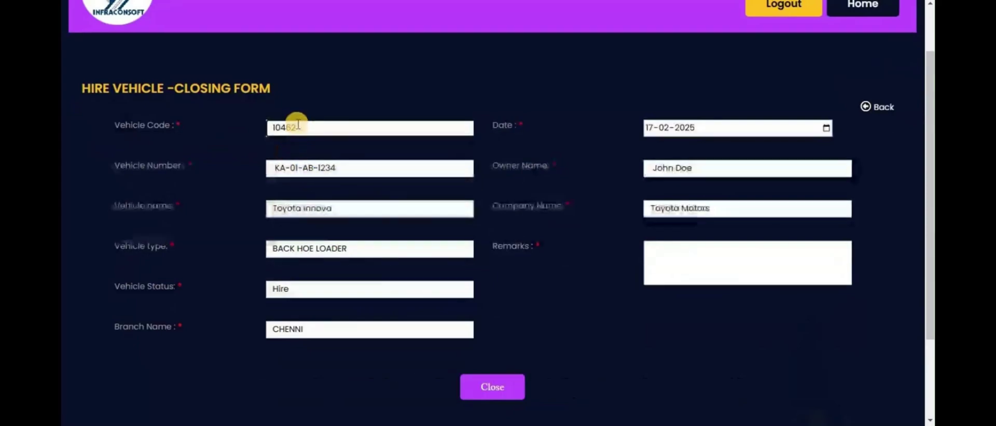
# Step: Review the vehicle number, name, status, branch and remarks fields of the closing form, and leave it without closing the vehicle
pyautogui.click(310, 170)
pyautogui.click(317, 208)
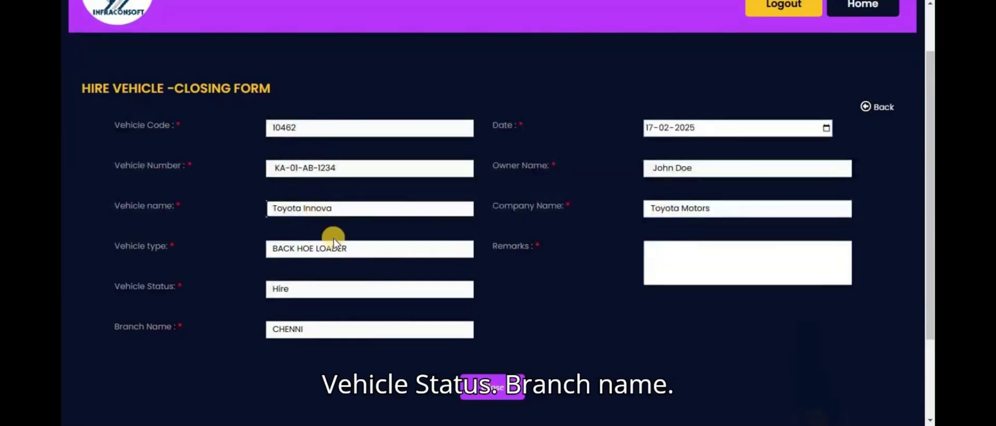
pyautogui.click(335, 281)
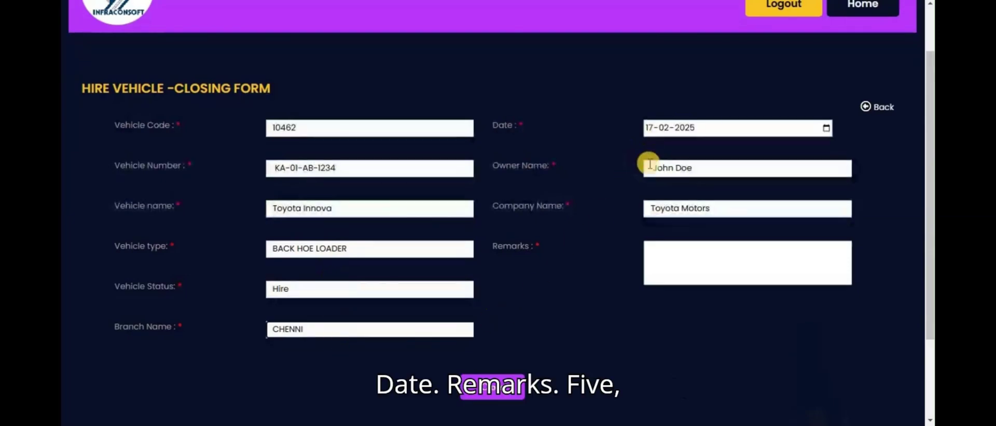
pyautogui.click(656, 268)
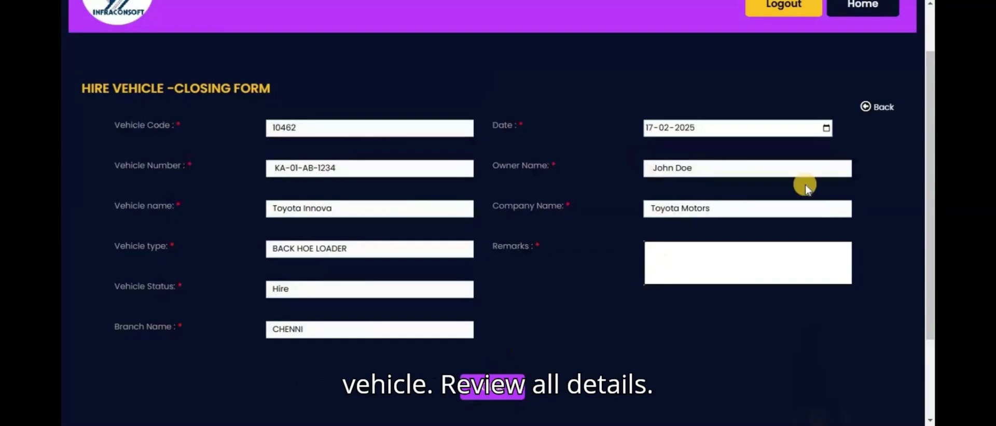
pyautogui.click(866, 107)
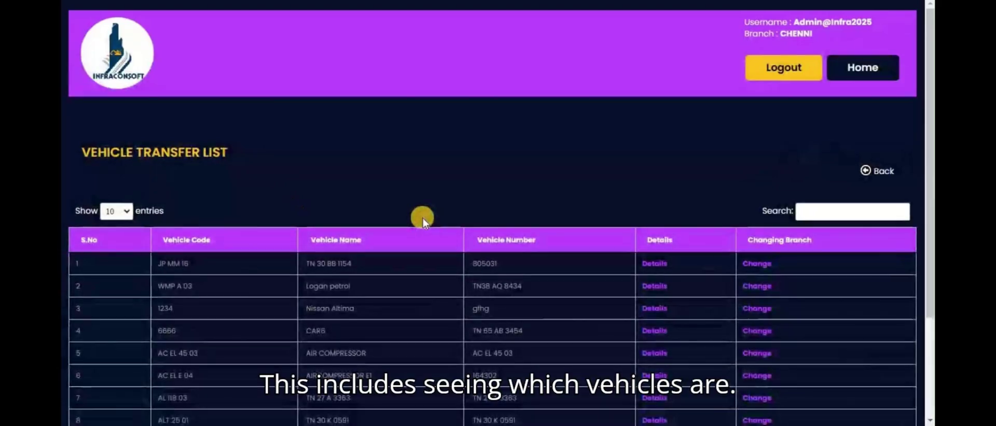
pyautogui.scroll(-1, 422, 219)
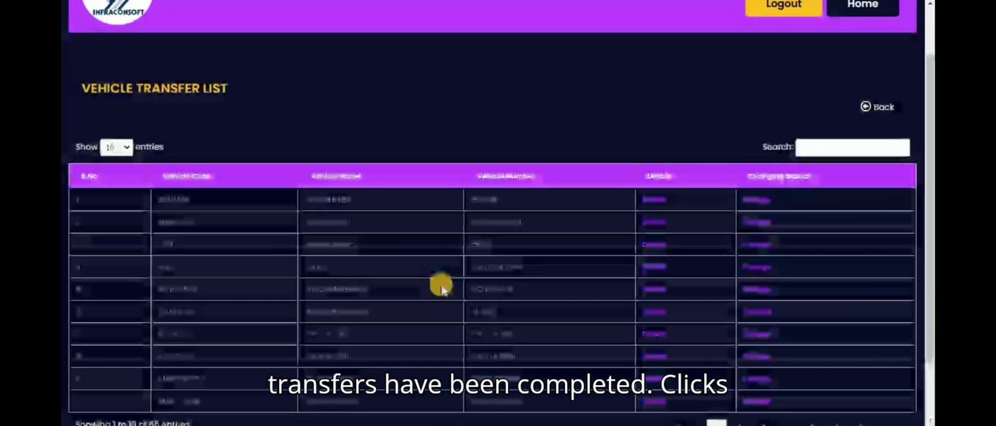
pyautogui.click(656, 202)
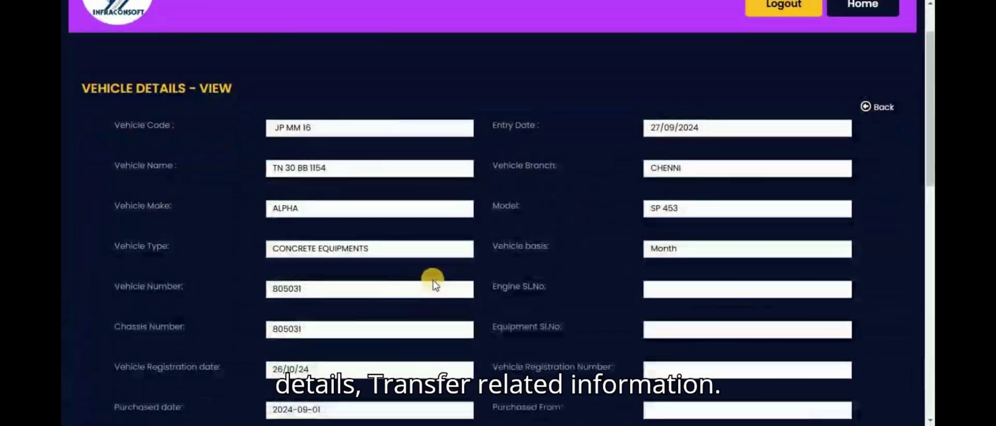
pyautogui.click(865, 108)
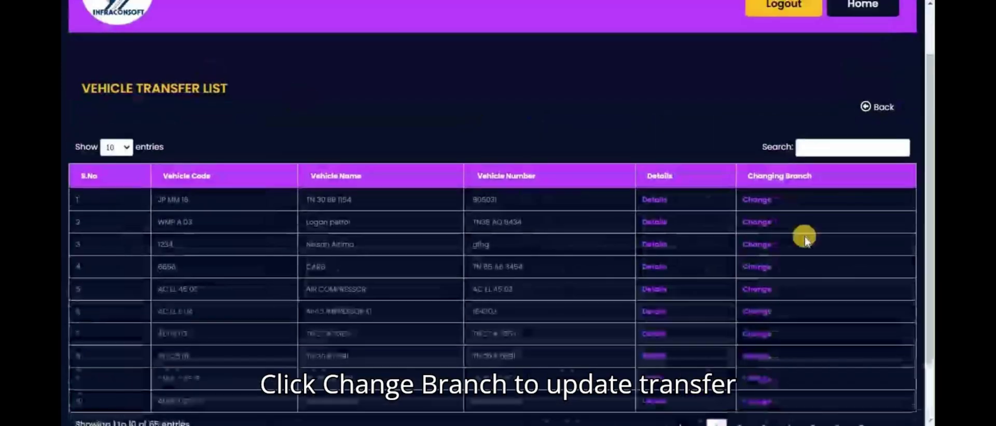
# Step: Change the branch of vehicle 1234 (Nissan Altima) to SRC CPCL SITE and confirm the transfer
pyautogui.click(757, 244)
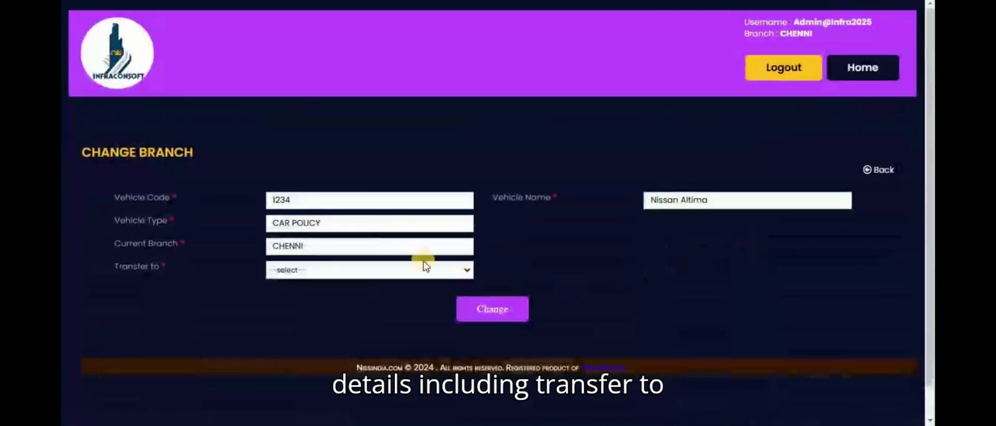
pyautogui.click(366, 271)
pyautogui.click(367, 239)
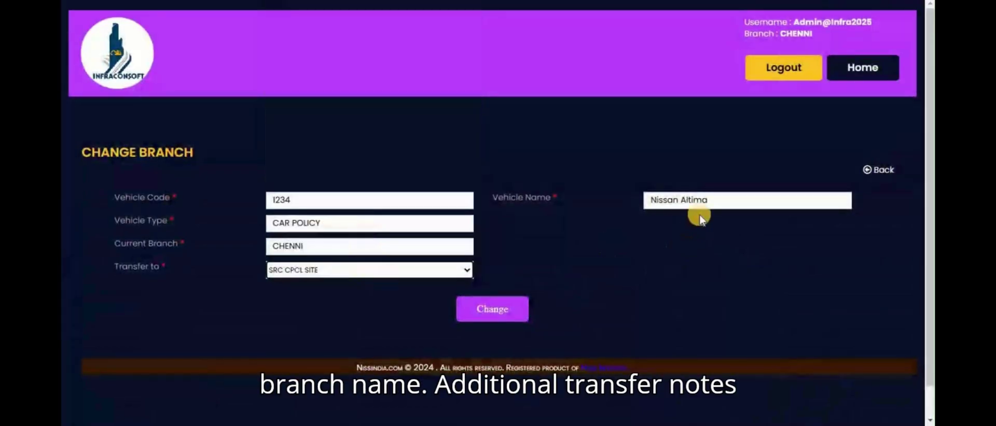
pyautogui.click(481, 313)
pyautogui.click(555, 67)
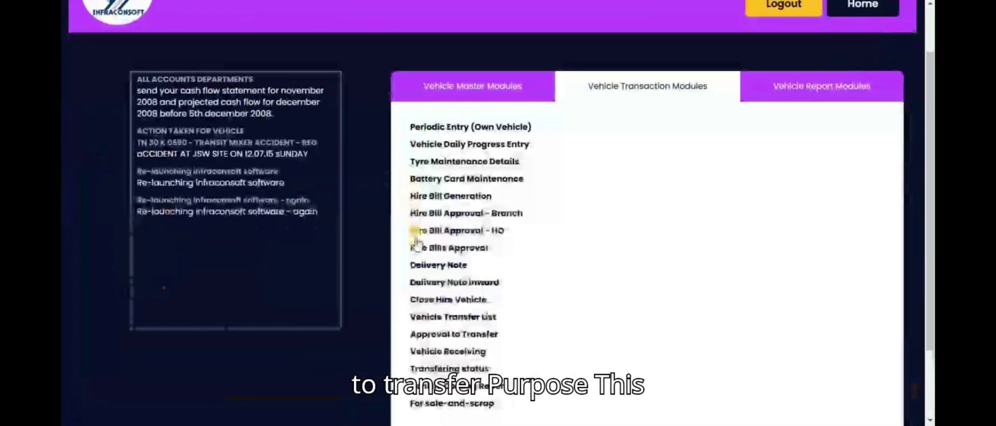
# Step: Open Approval to Transfer, and view the Vehicle Receiving list of transferred vehicles
pyautogui.click(423, 333)
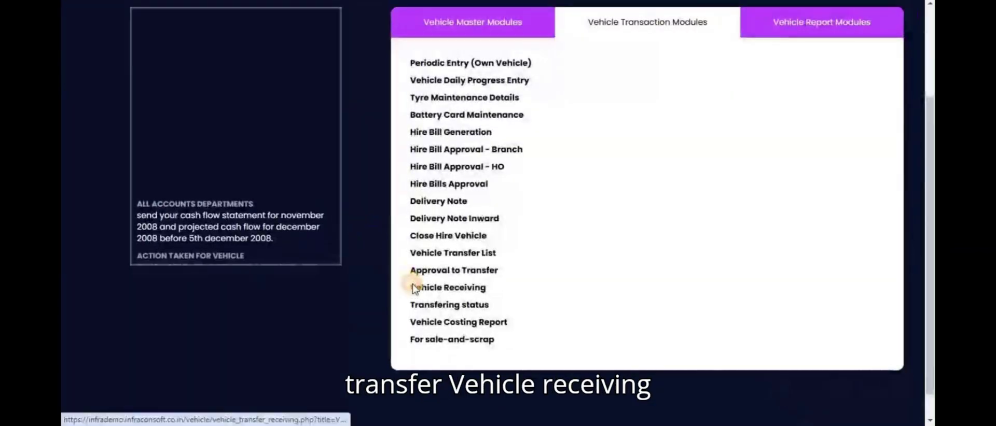
pyautogui.click(413, 285)
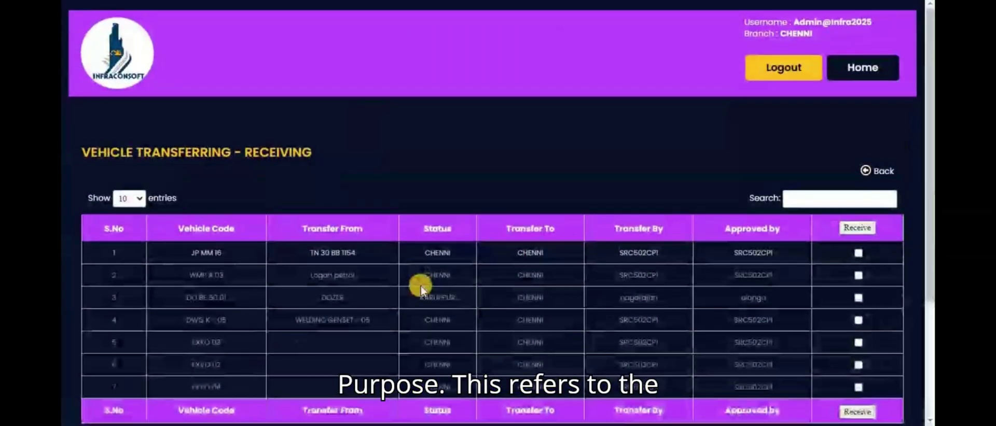
pyautogui.scroll(-2, 421, 287)
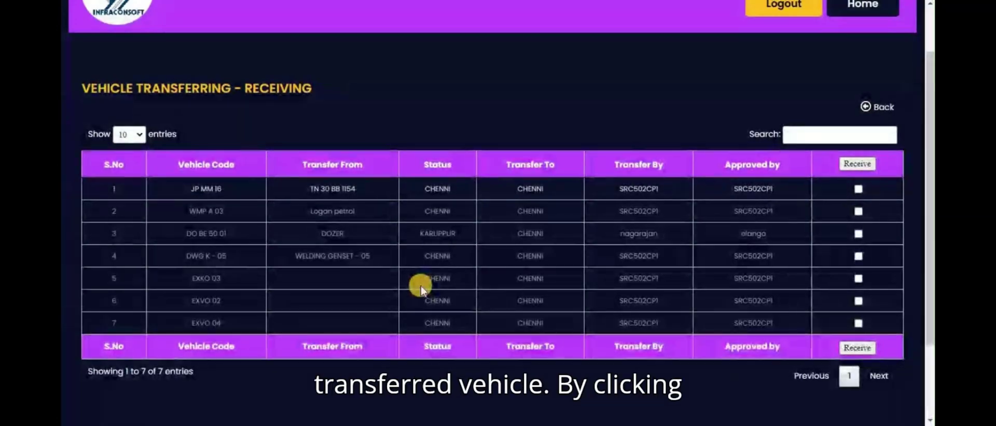
# Step: Try to receive transferred vehicle JP MM 16 at the branch and acknowledge the messages
pyautogui.click(858, 190)
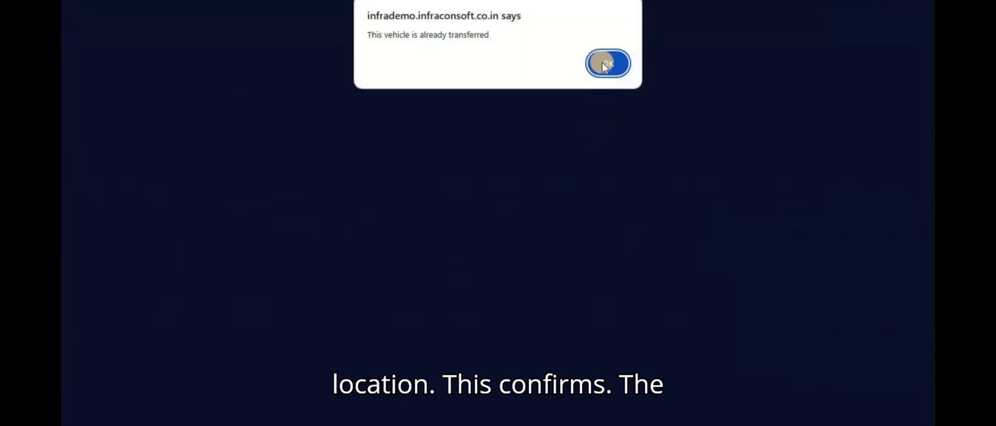
pyautogui.click(602, 66)
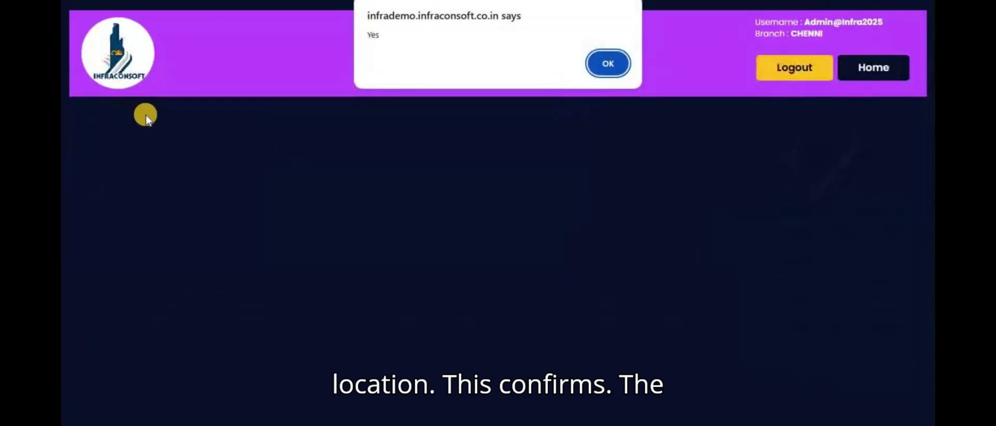
pyautogui.click(604, 63)
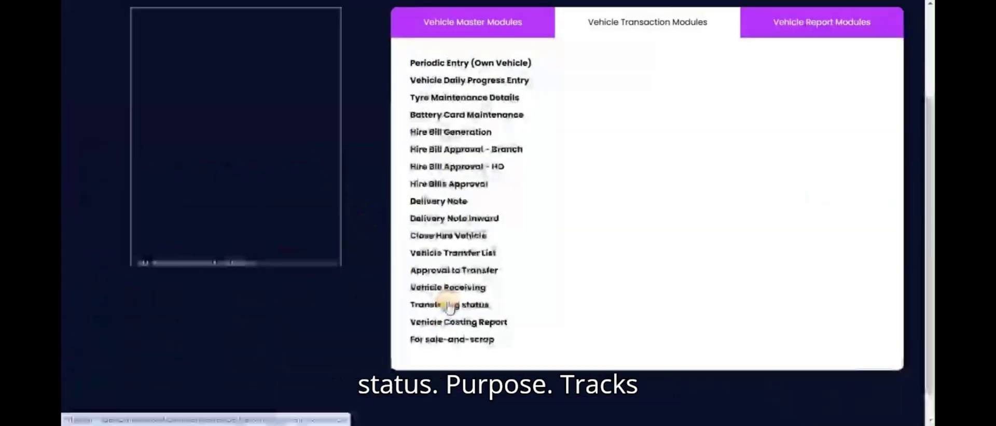
# Step: Review the vehicle transfers listed under Transfering status and return to the home page
pyautogui.click(447, 306)
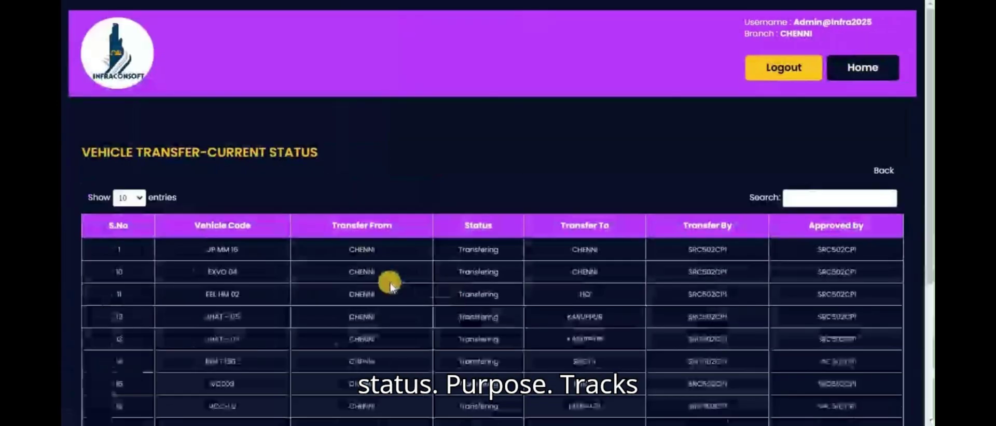
pyautogui.scroll(-3, 390, 284)
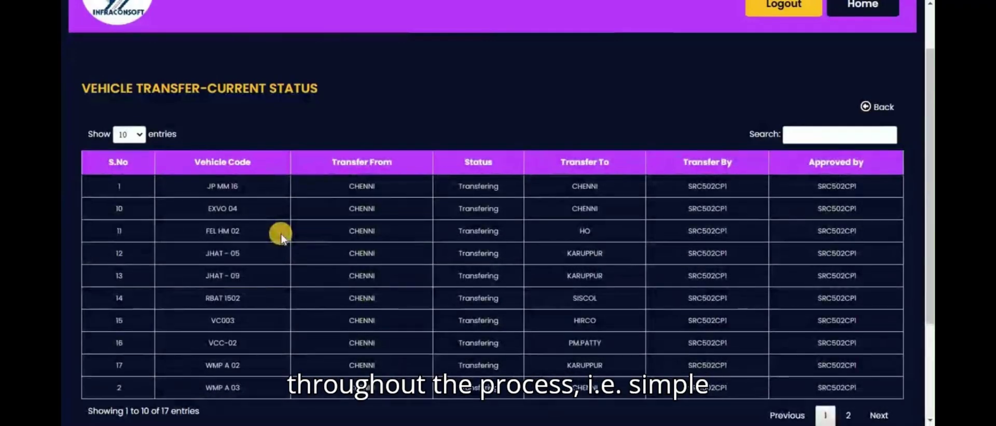
pyautogui.click(863, 5)
# Step: Open the Vehicle Costing Report from the vehicle transaction modules and view its diesel consumption list
pyautogui.click(658, 151)
pyautogui.scroll(-2, 415, 337)
pyautogui.moveTo(410, 317); pyautogui.dragTo(489, 368)
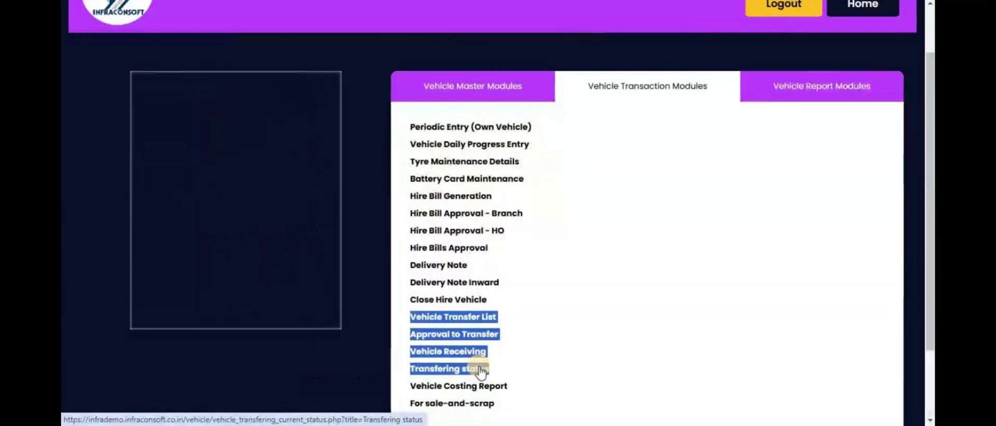
pyautogui.click(485, 388)
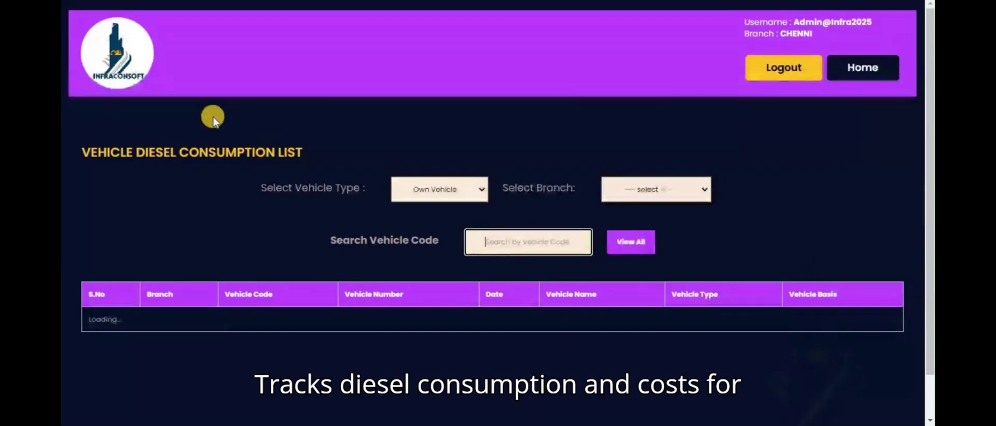
pyautogui.click(129, 27)
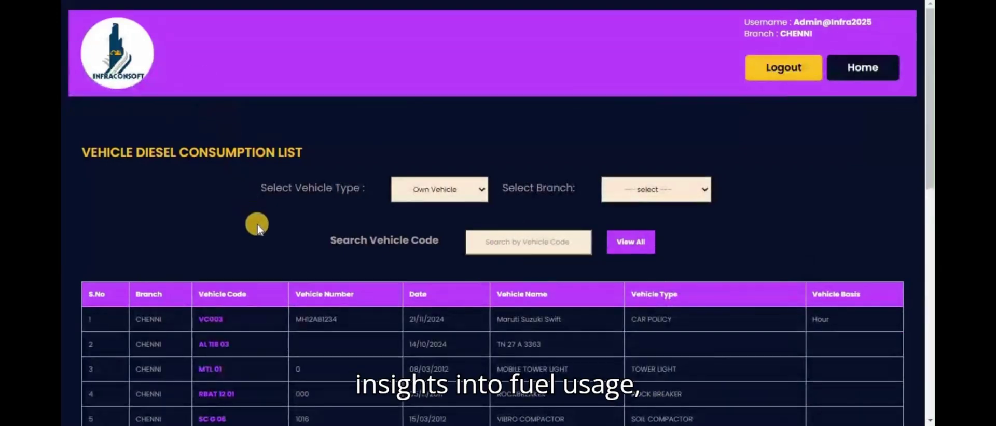
pyautogui.scroll(-1, 297, 258)
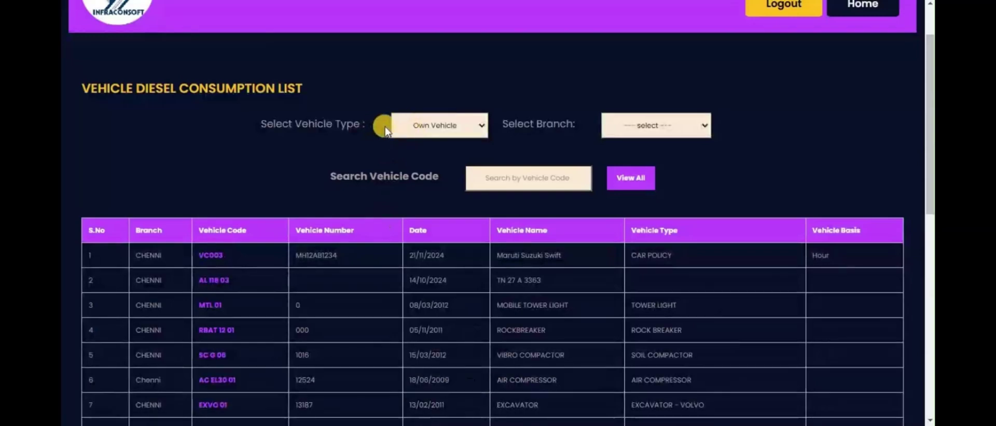
# Step: Check the vehicle type and branch filter options and the vehicle code search of the diesel consumption list
pyautogui.click(424, 126)
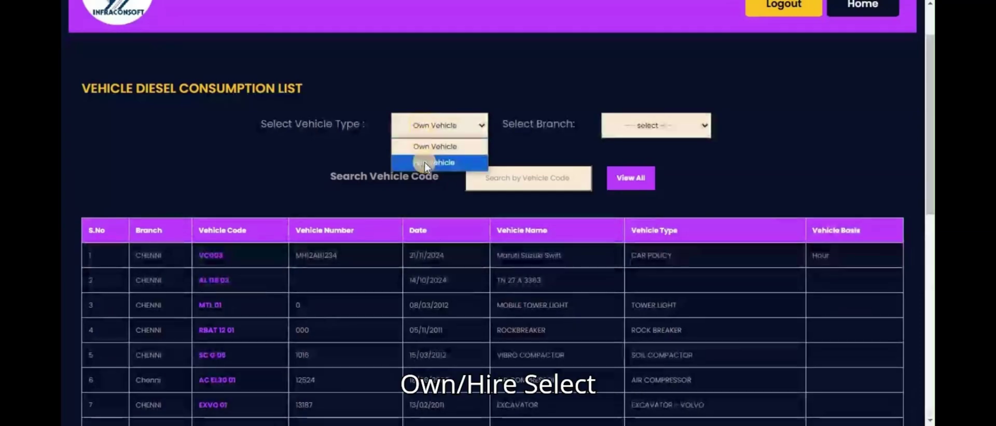
pyautogui.click(630, 121)
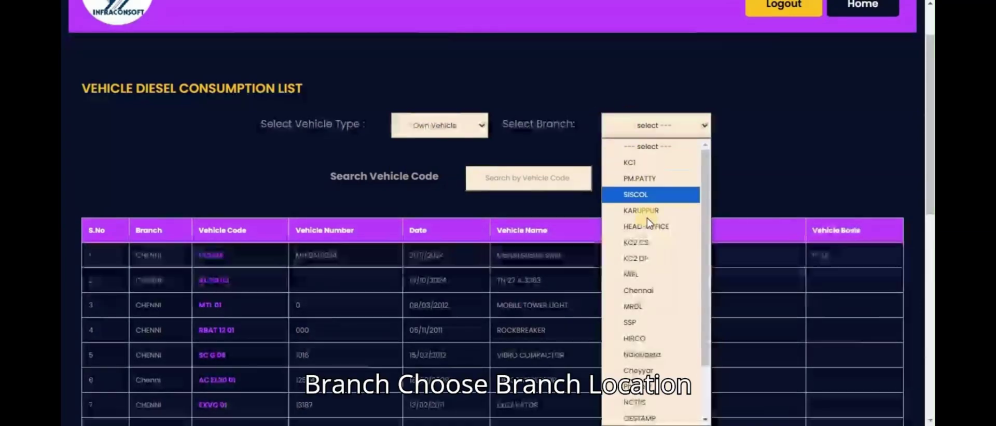
pyautogui.click(319, 193)
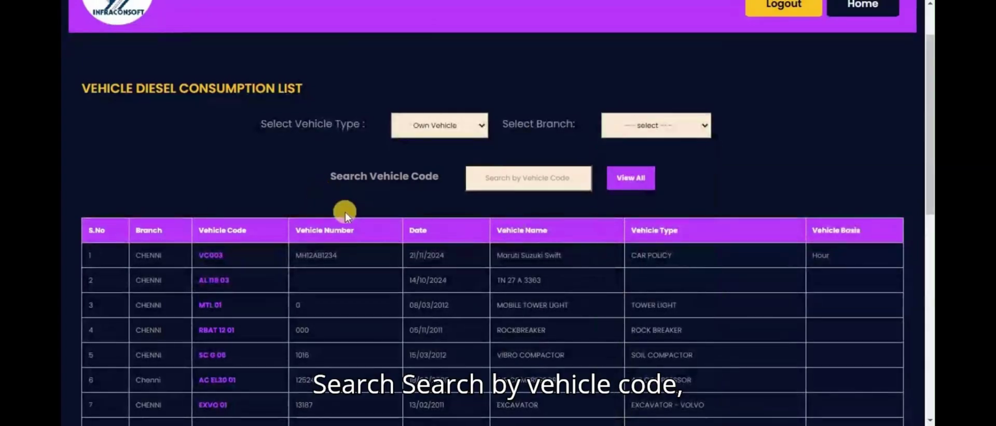
pyautogui.click(490, 183)
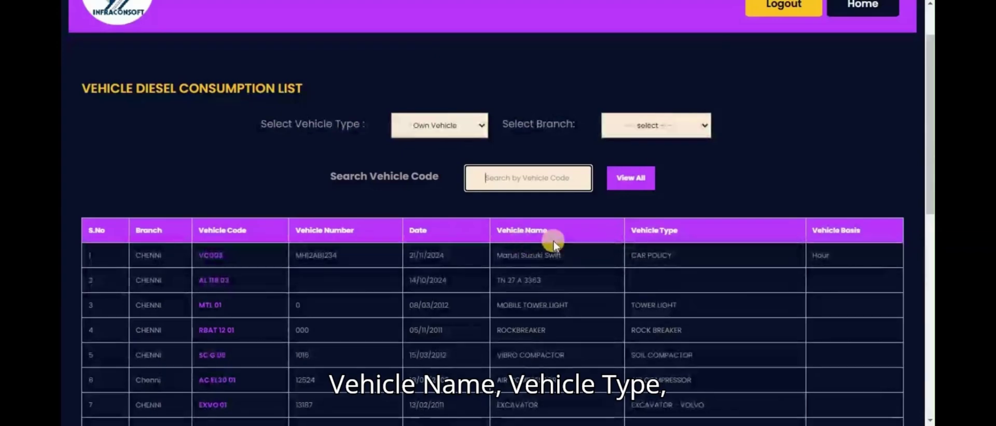
# Step: Open the costing report of vehicle VC003 and review its date filter, load, diesel cost and consumption fields
pyautogui.click(213, 254)
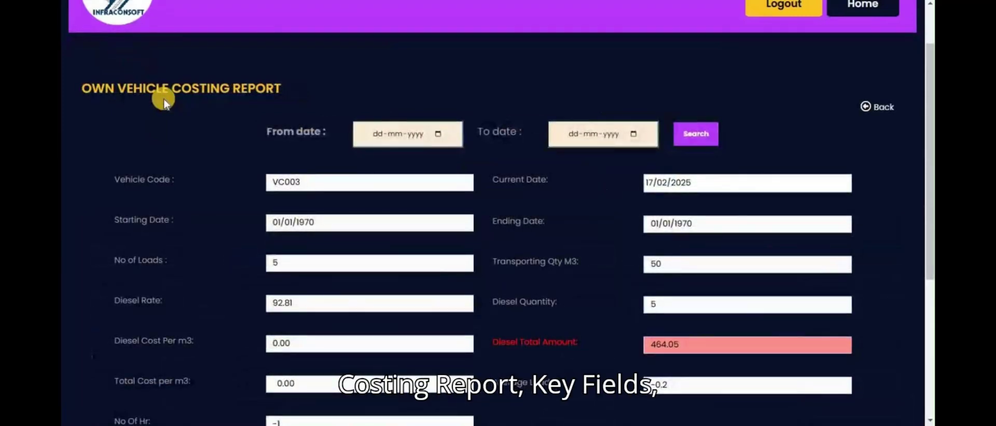
pyautogui.click(435, 134)
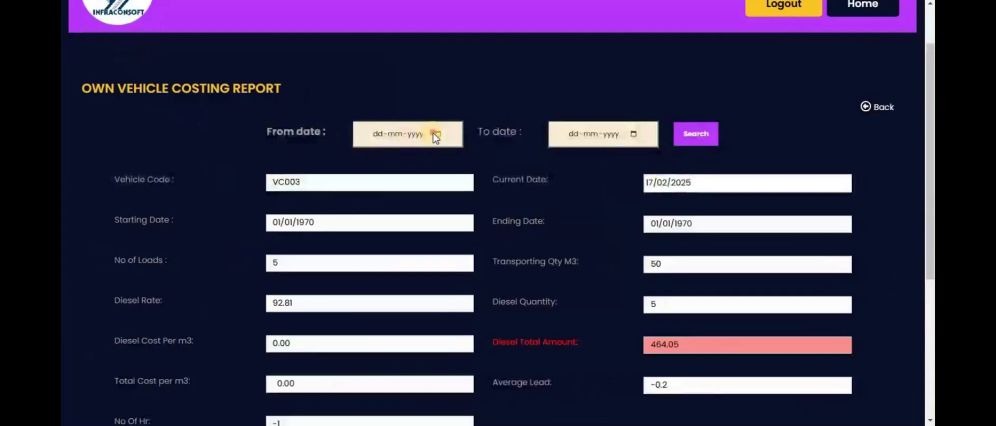
pyautogui.click(437, 135)
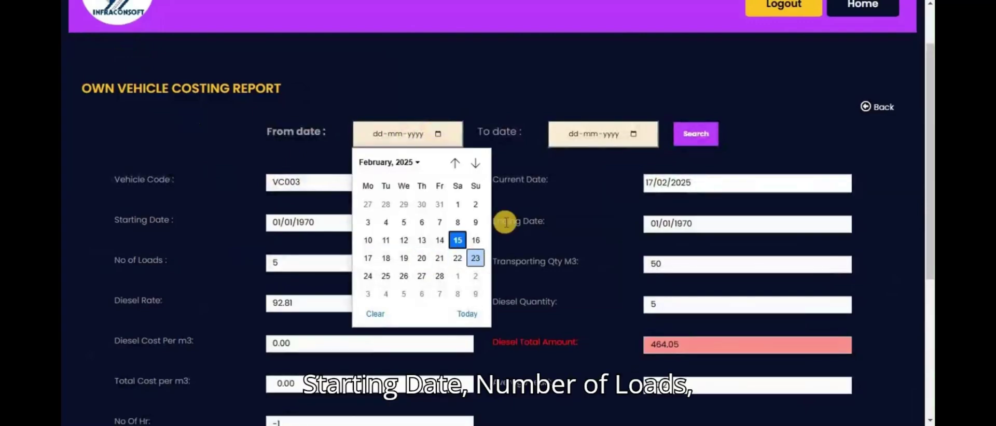
pyautogui.click(524, 194)
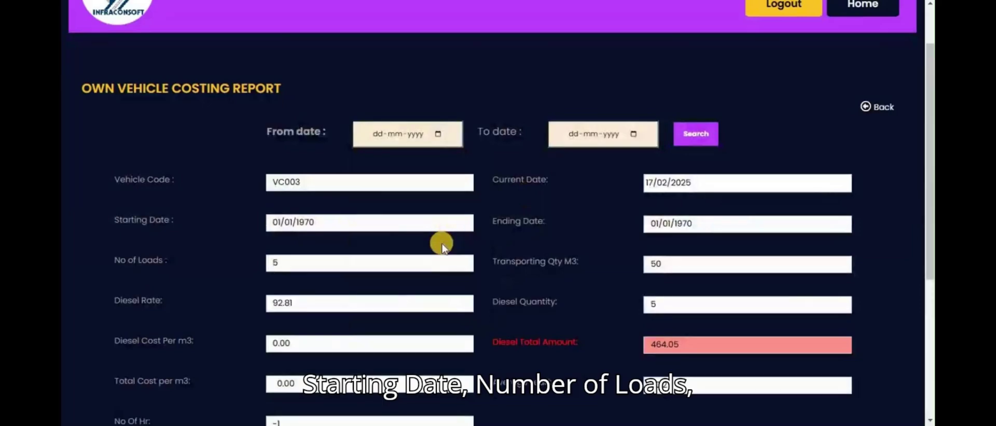
pyautogui.scroll(-2, 441, 245)
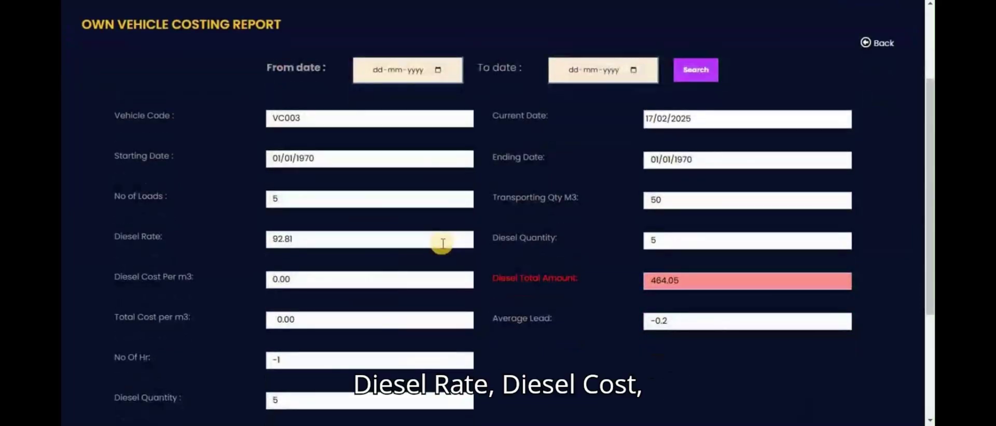
pyautogui.scroll(-2, 443, 244)
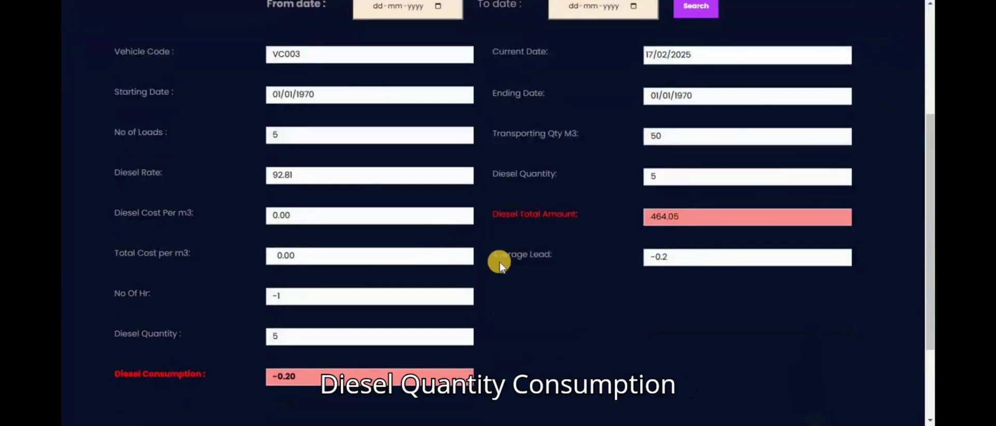
# Step: Open the For sale-and-scrap module and review its vehicle list
pyautogui.scroll(-2, 499, 264)
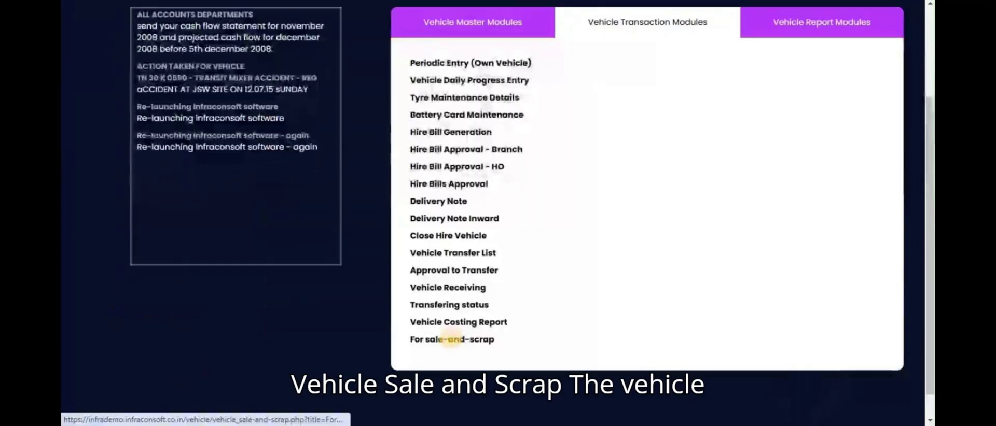
pyautogui.click(456, 402)
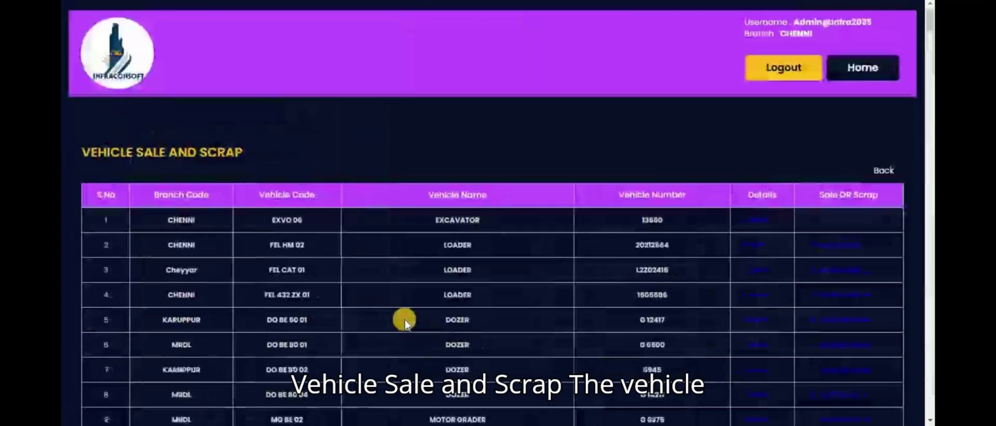
pyautogui.scroll(-2, 405, 323)
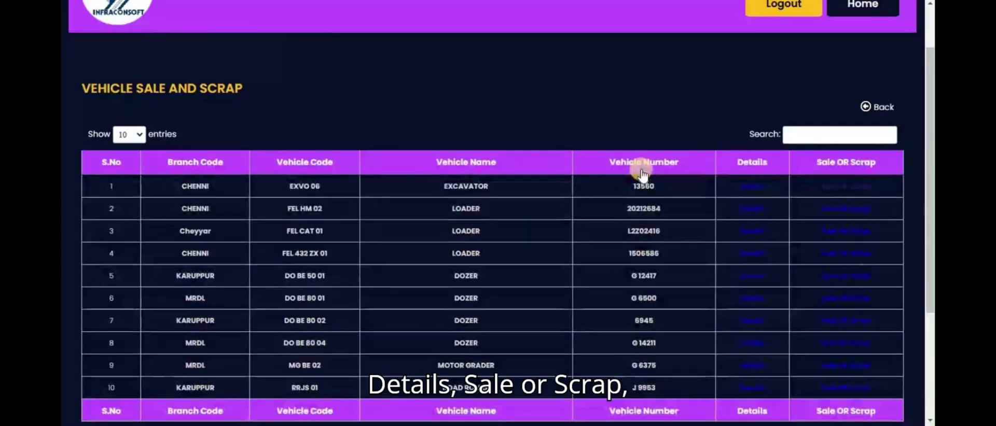
# Step: Open the details of excavator EXVO 06, review its vehicle record, and return to the sale and scrap list
pyautogui.click(749, 188)
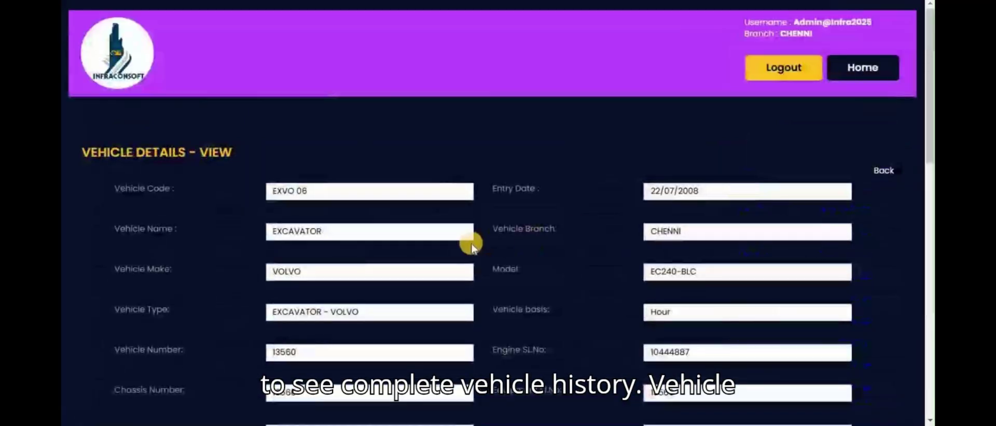
pyautogui.scroll(-3, 417, 239)
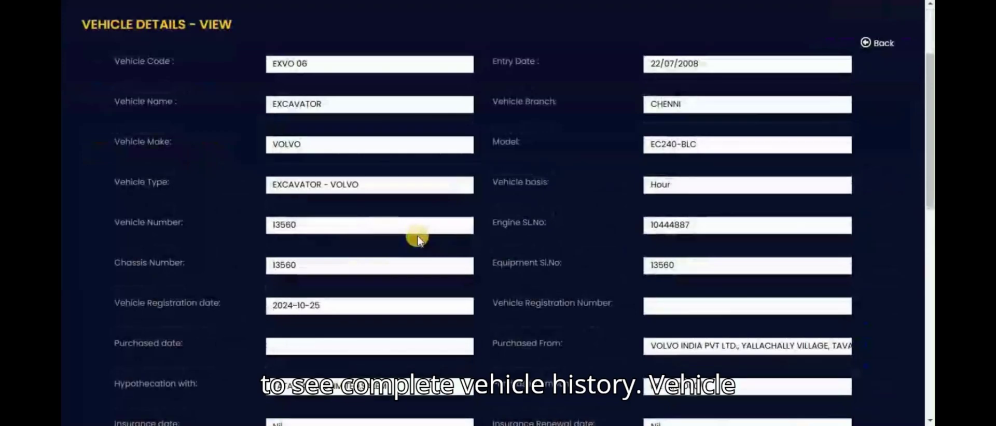
pyautogui.click(865, 43)
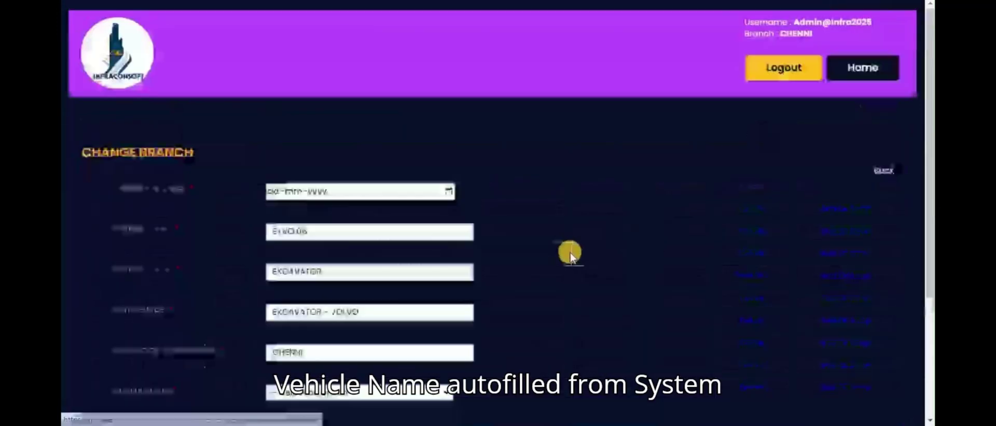
# Step: Review the vehicle name, vehicle type and from-branch fields in the sale or scrap form of excavator EXVO 06
pyautogui.scroll(-2, 524, 246)
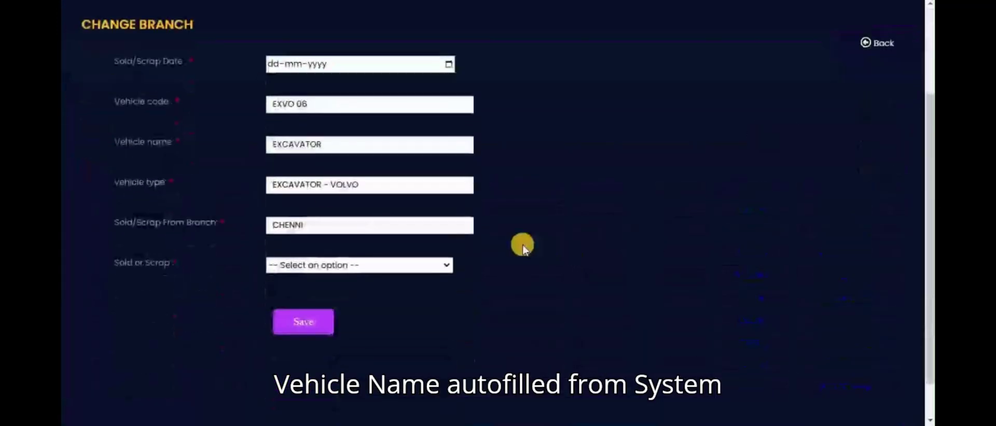
pyautogui.click(304, 146)
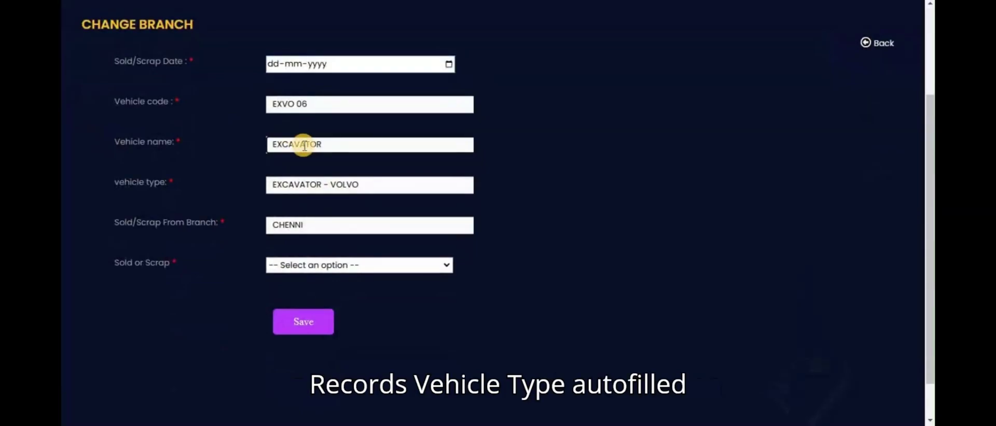
pyautogui.click(302, 181)
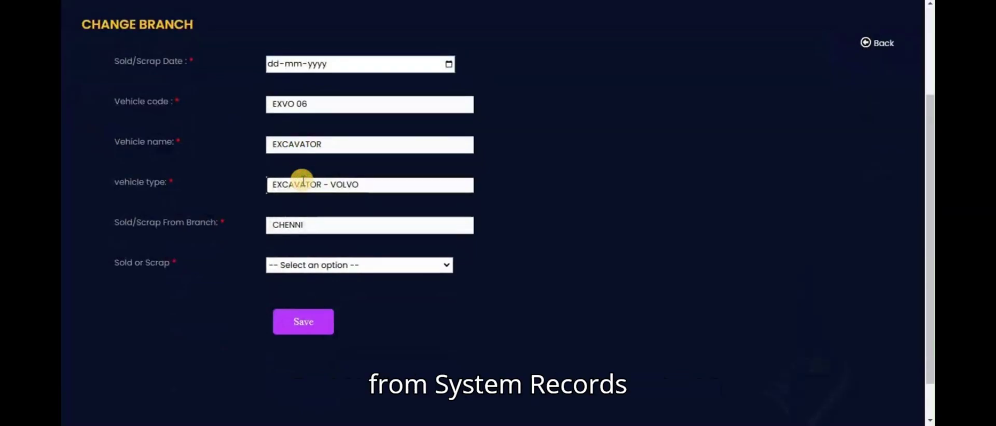
pyautogui.click(312, 226)
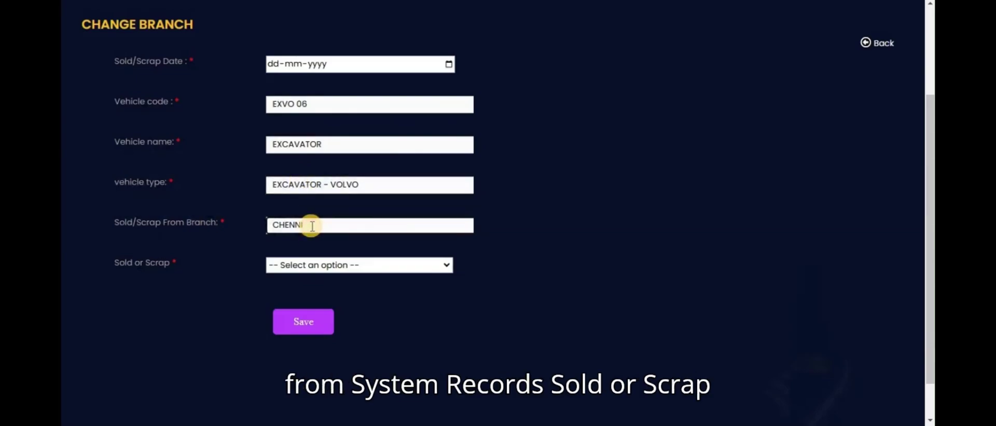
# Step: Set Sold or Scrap to Scrap the vehicle to check its fields, and switch it to Sale the vehicle
pyautogui.click(313, 264)
pyautogui.click(314, 316)
pyautogui.scroll(-1, 319, 275)
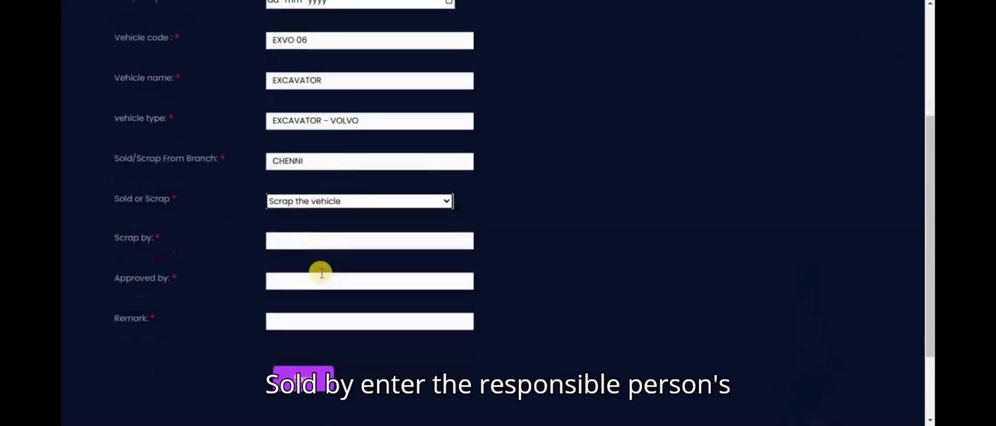
pyautogui.click(301, 205)
pyautogui.click(301, 240)
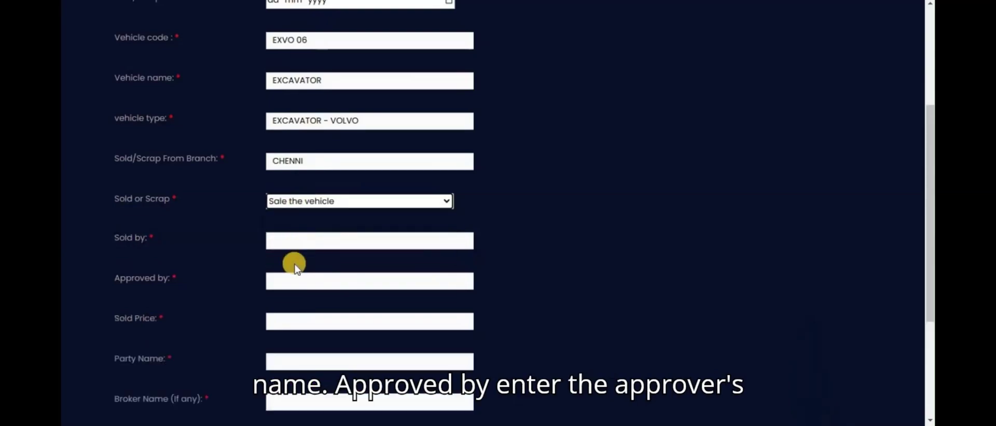
# Step: Go through the approver, sold price, party name and broker name fields of the vehicle sale form
pyautogui.scroll(-1, 293, 249)
pyautogui.click(290, 218)
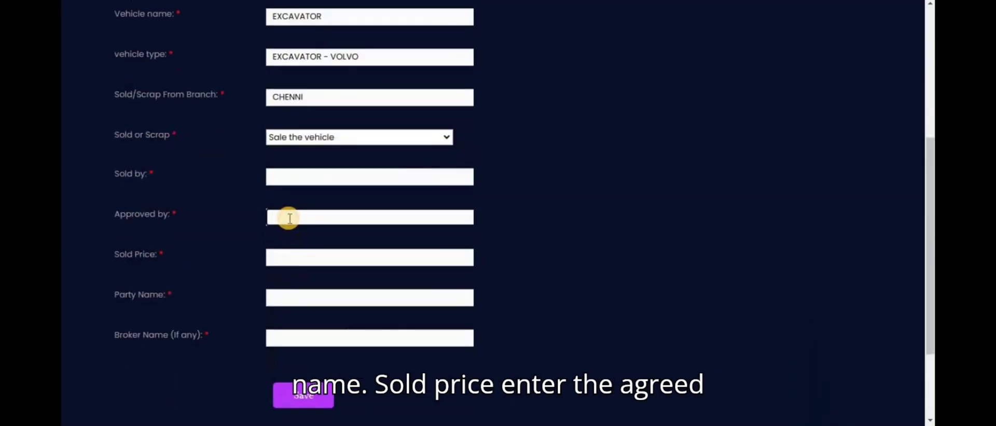
pyautogui.click(286, 252)
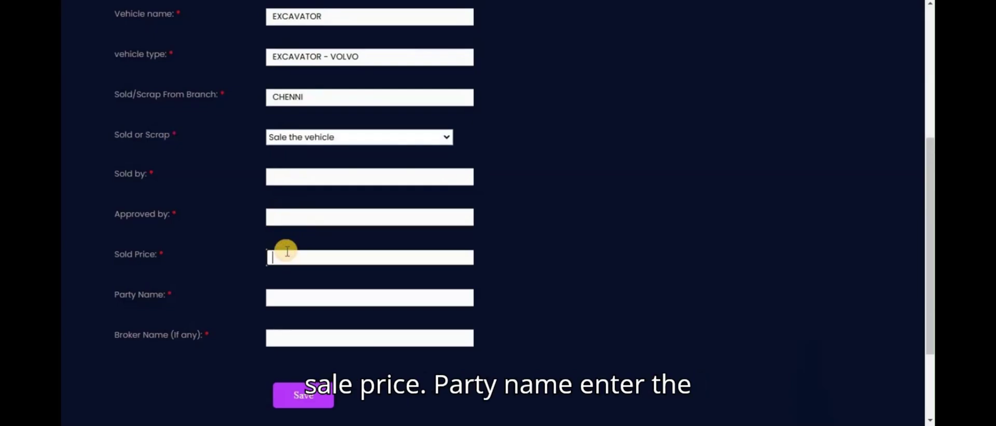
pyautogui.click(287, 295)
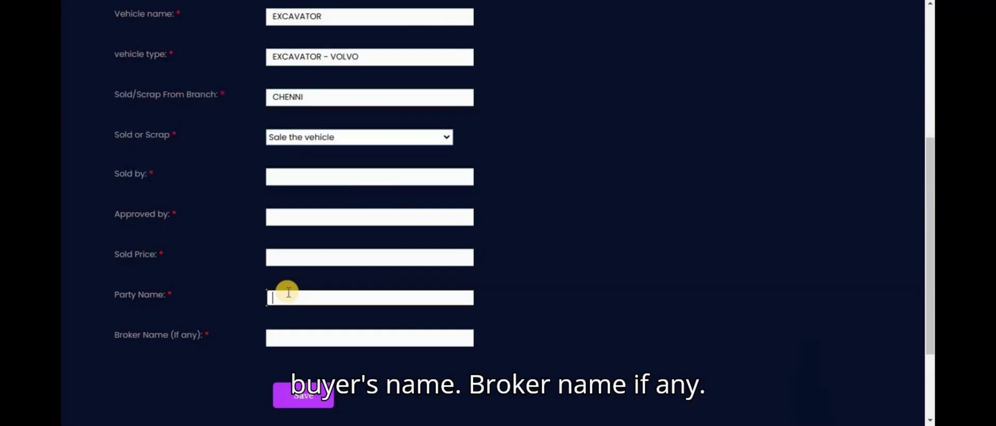
pyautogui.click(288, 336)
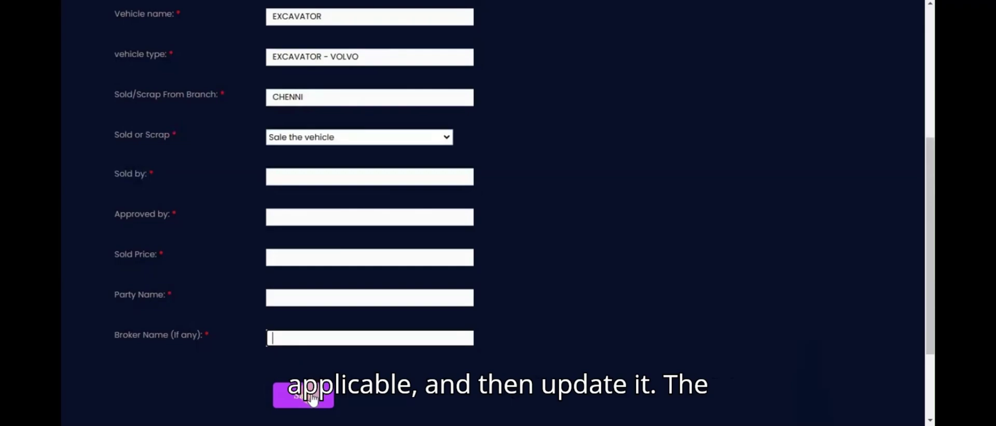
# Step: Leave the sale or scrap form without saving and return to the Vehicle Sale and Scrap list
pyautogui.scroll(5, 415, 337)
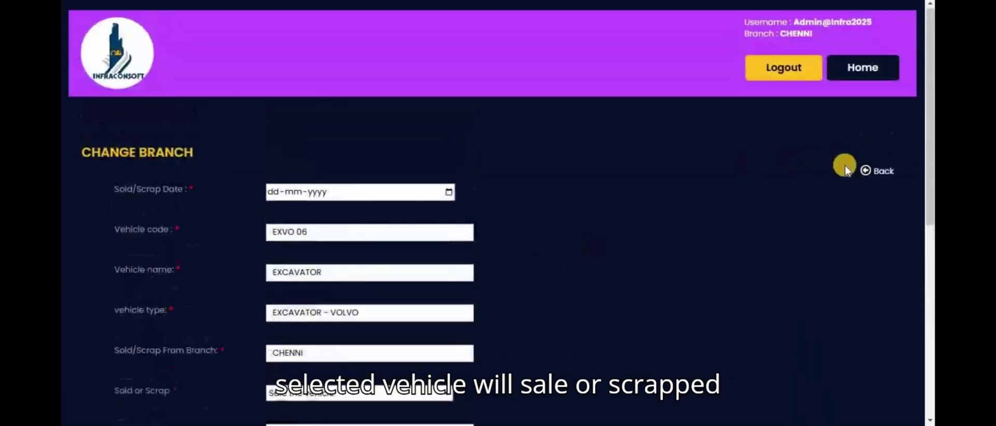
pyautogui.click(866, 175)
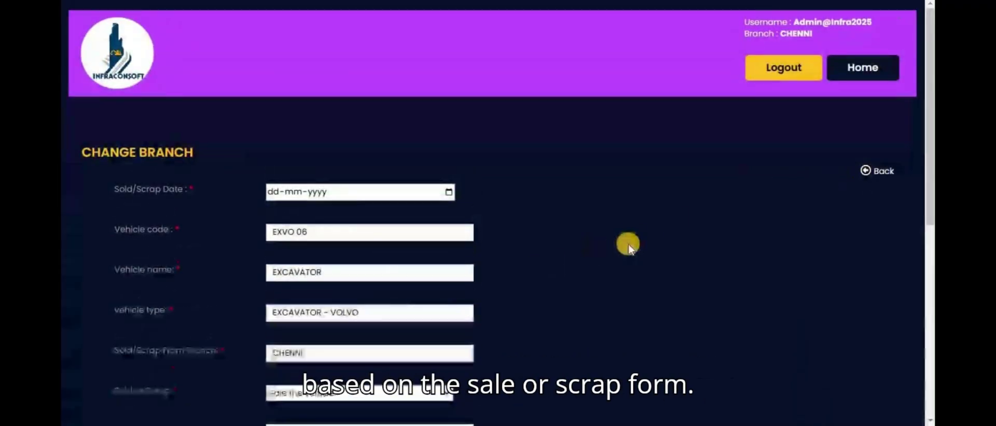
pyautogui.scroll(-2, 629, 246)
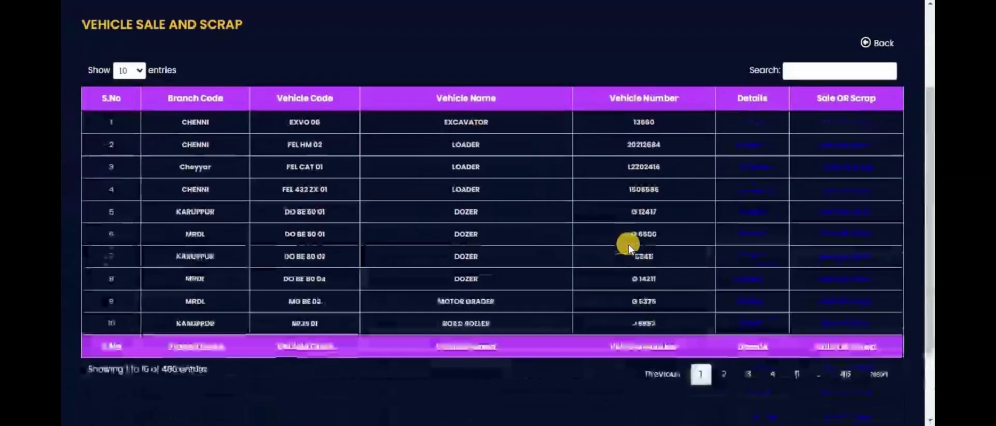